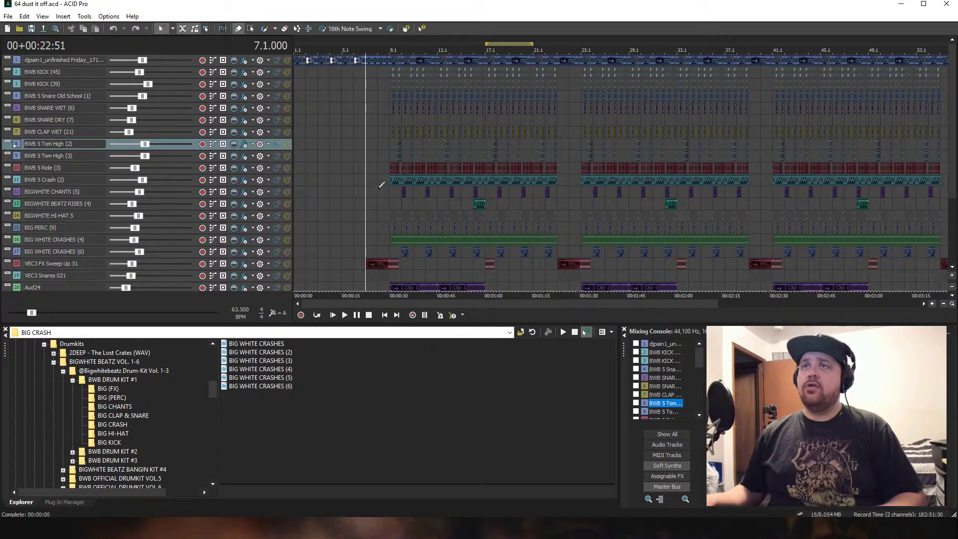
# Step: Start playback of the '64 dust it off' beat arrangement
pyautogui.click(346, 315)
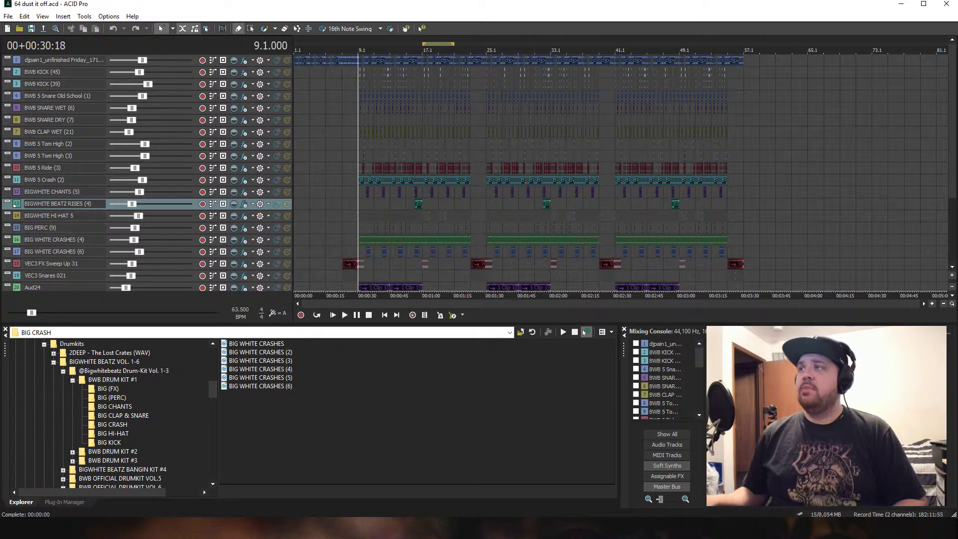
# Step: Enlarge the djpain1 sample track so its volume envelope and extra controls show
pyautogui.scroll(-4, 956, 189)
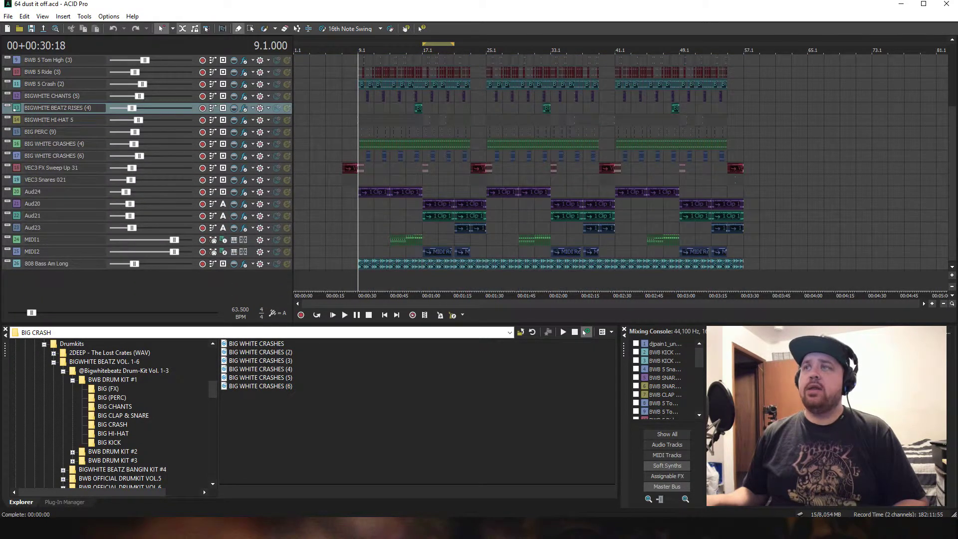
pyautogui.scroll(4, 956, 150)
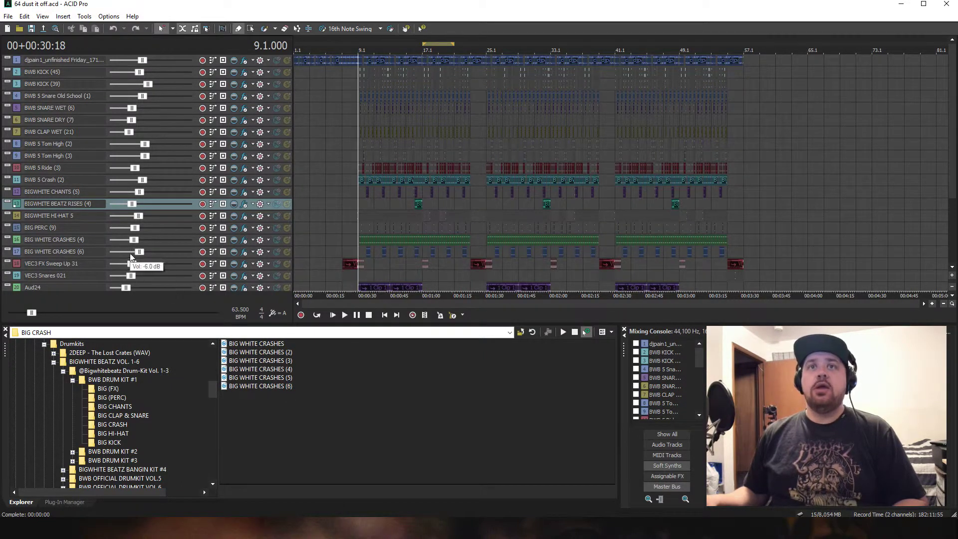
pyautogui.scroll(-3, 919, 214)
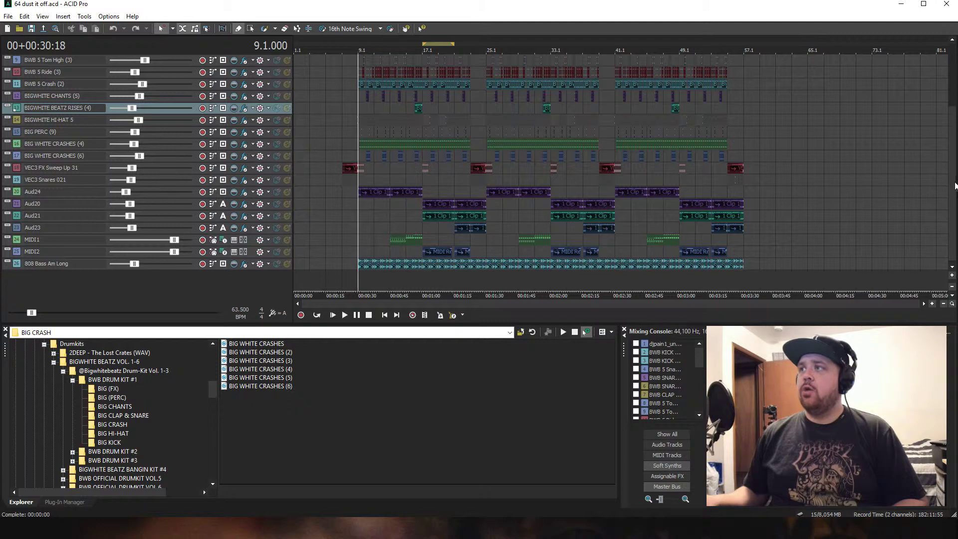
pyautogui.scroll(3, 955, 185)
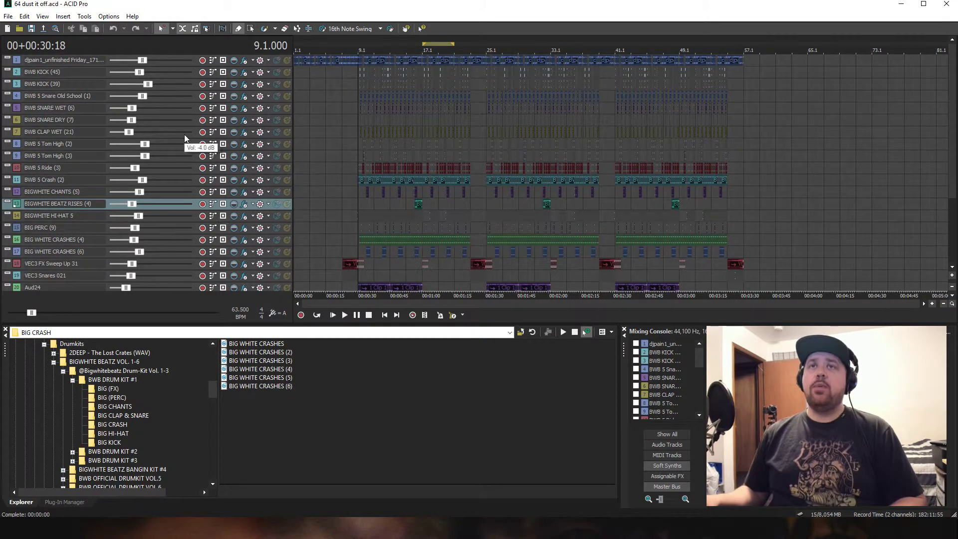
pyautogui.moveTo(184, 67); pyautogui.dragTo(187, 116)
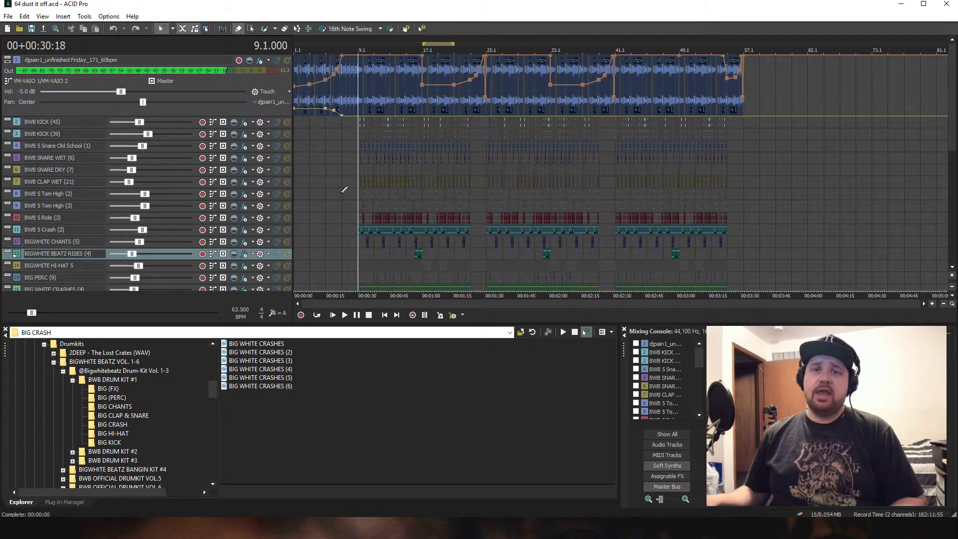
# Step: Open the djpain1 track's properties, then the djpain1_unfinished Friday_171_60bpm clip's properties from the Clip Pool
pyautogui.click(17, 60)
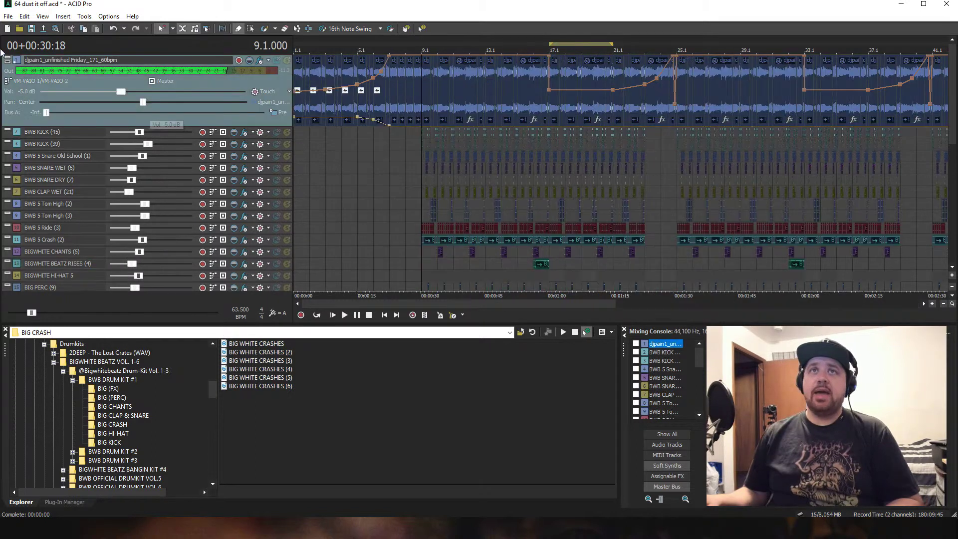
pyautogui.doubleClick(17, 59)
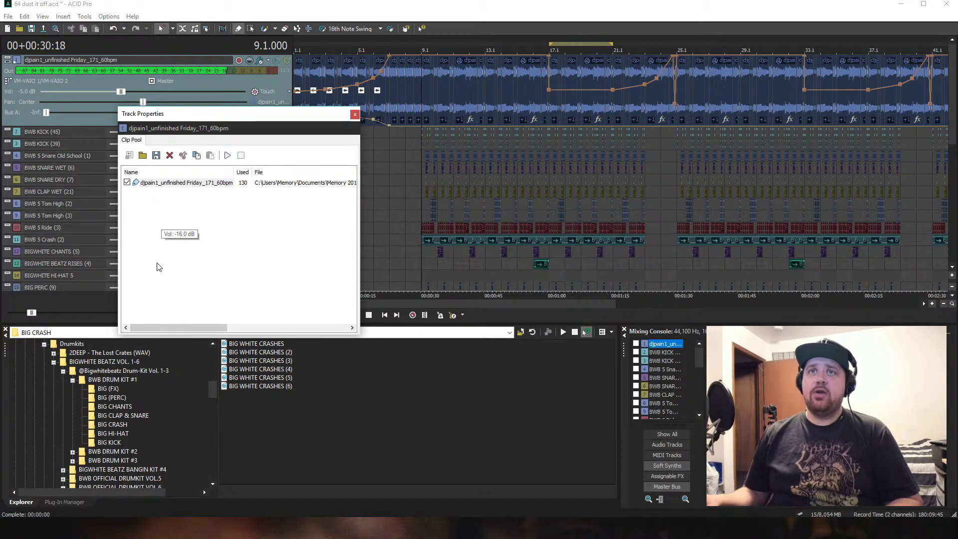
pyautogui.doubleClick(164, 183)
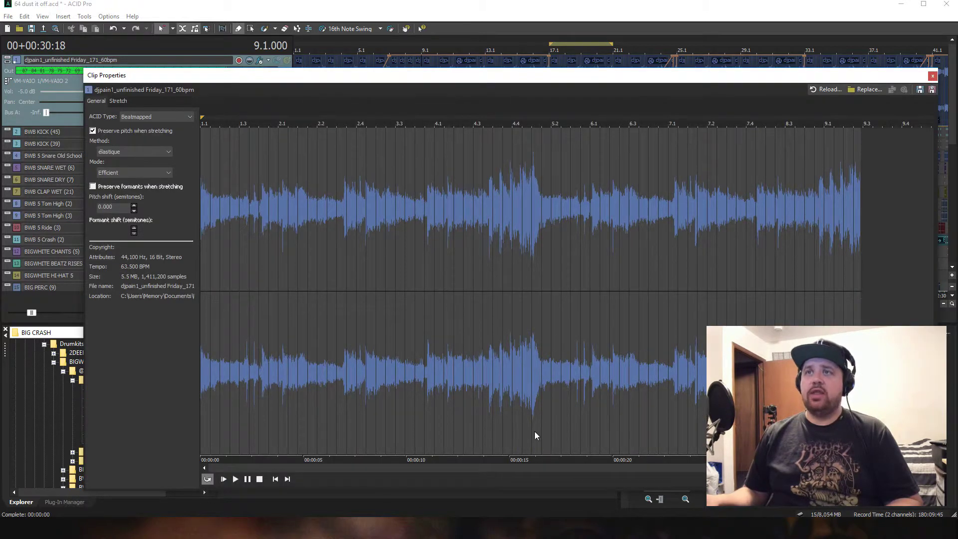
# Step: Preview the djpain1 clip, then keep its ACID type as Beatmapped
pyautogui.click(224, 479)
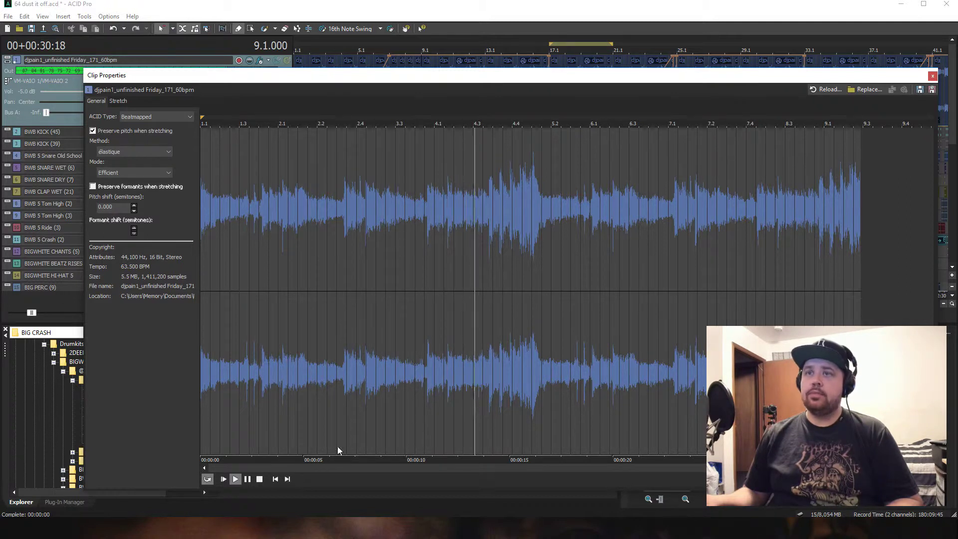
pyautogui.click(260, 480)
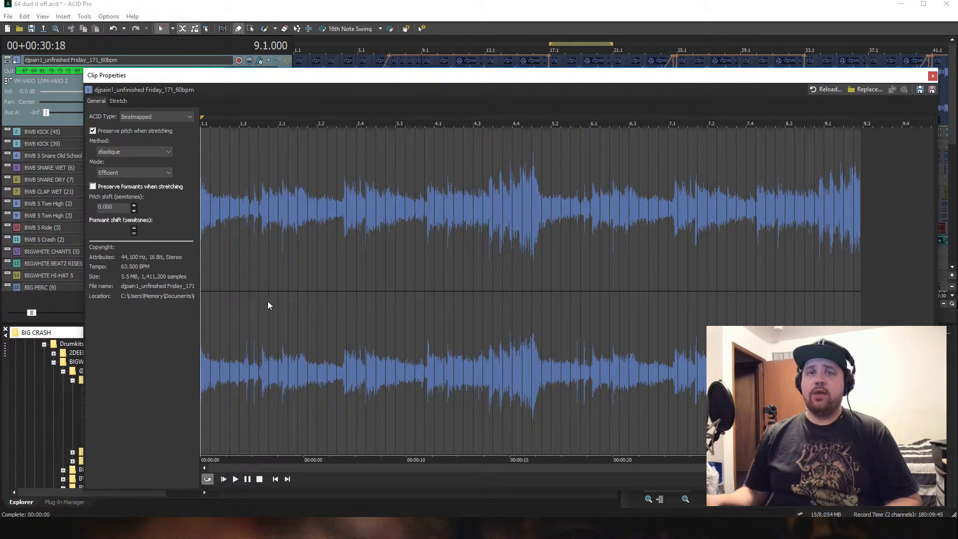
pyautogui.click(176, 116)
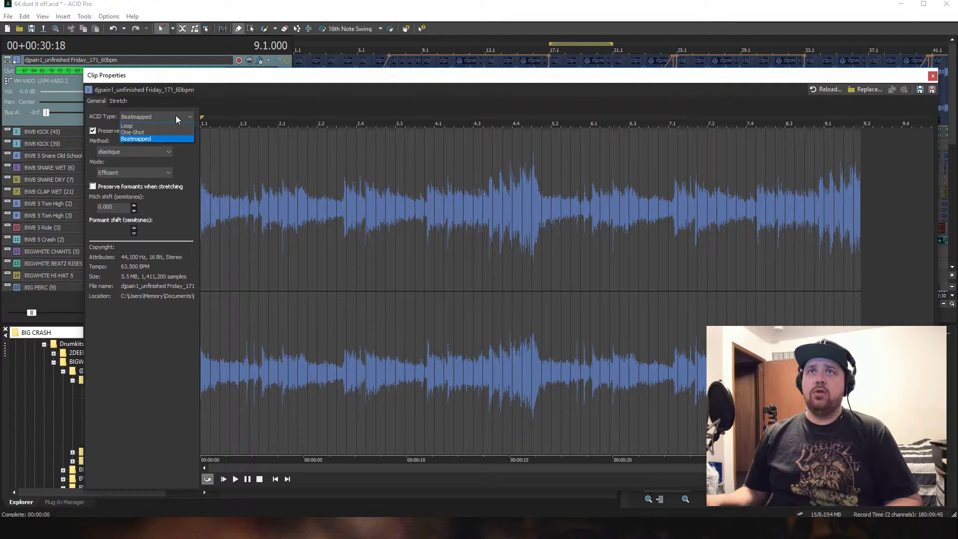
pyautogui.click(176, 116)
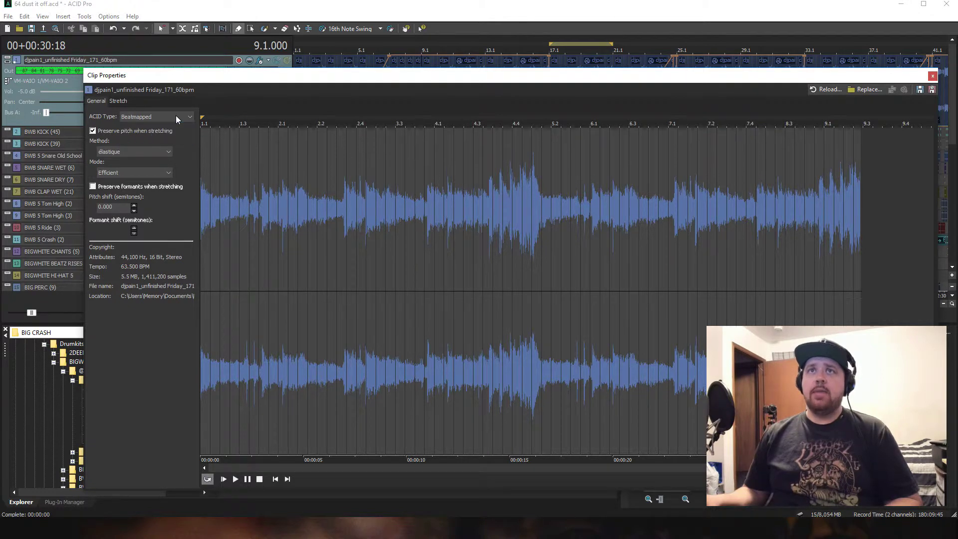
# Step: Start the Beatmapper Wizard from the Stretch tab with the downbeat at the sample's start
pyautogui.click(116, 100)
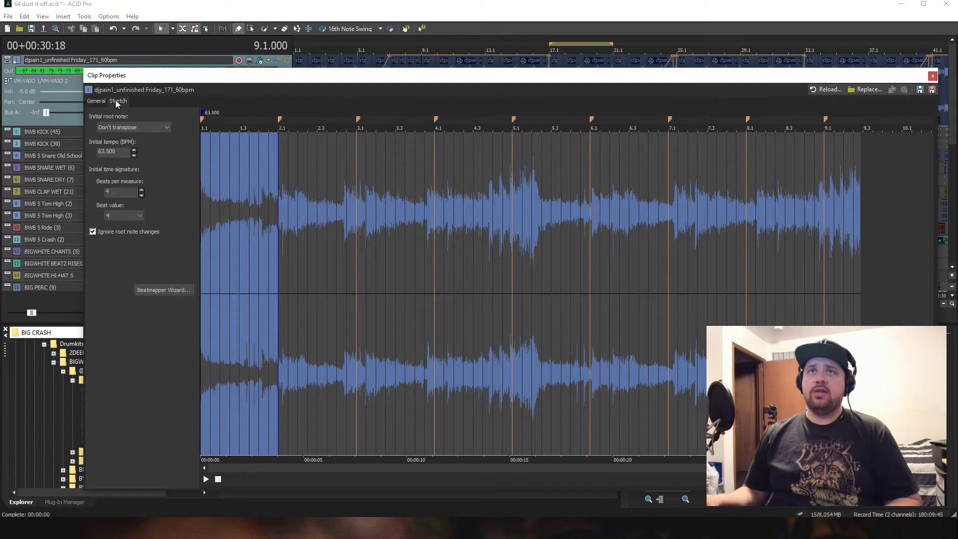
pyautogui.click(164, 290)
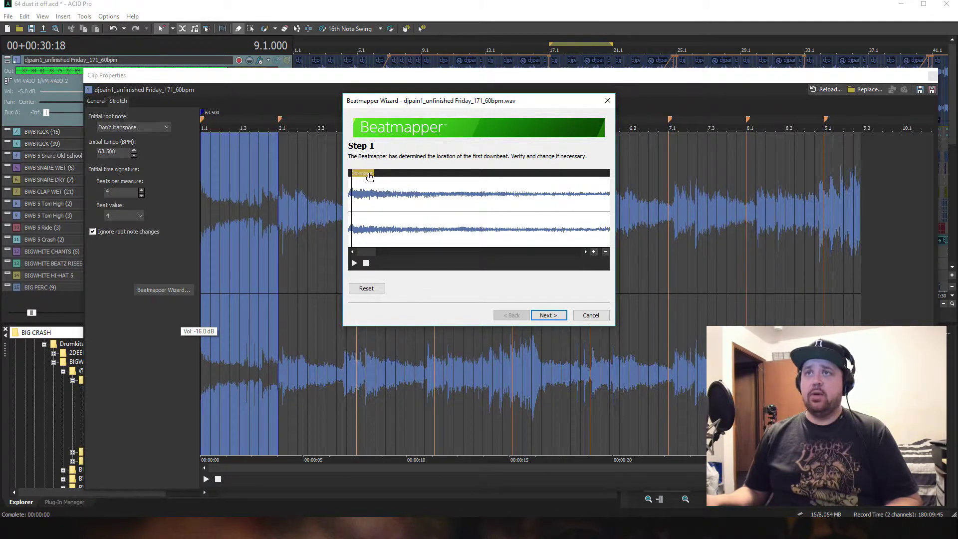
pyautogui.moveTo(370, 175); pyautogui.dragTo(352, 176)
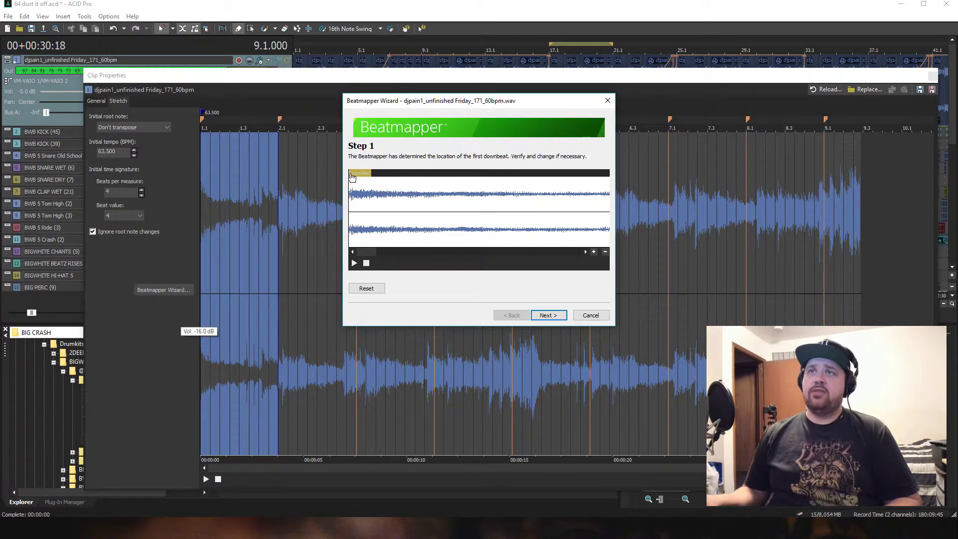
pyautogui.click(548, 315)
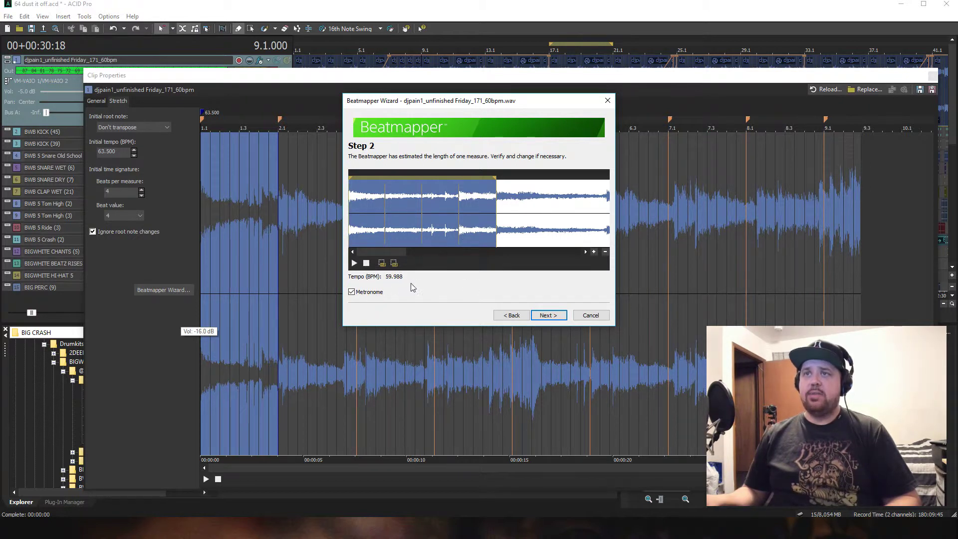
# Step: Preview the estimated one-measure length of 59.988 BPM with the metronome, then stop
pyautogui.click(354, 263)
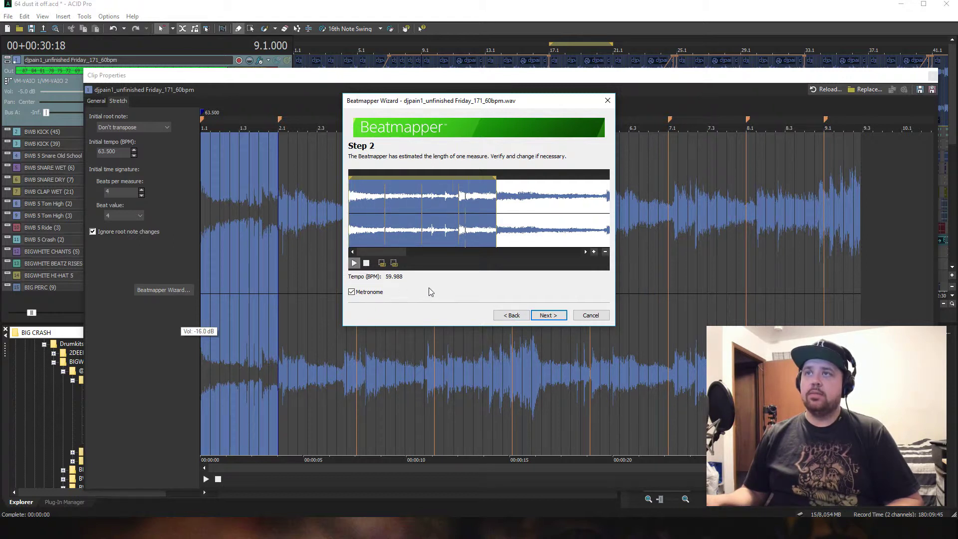
pyautogui.click(586, 252)
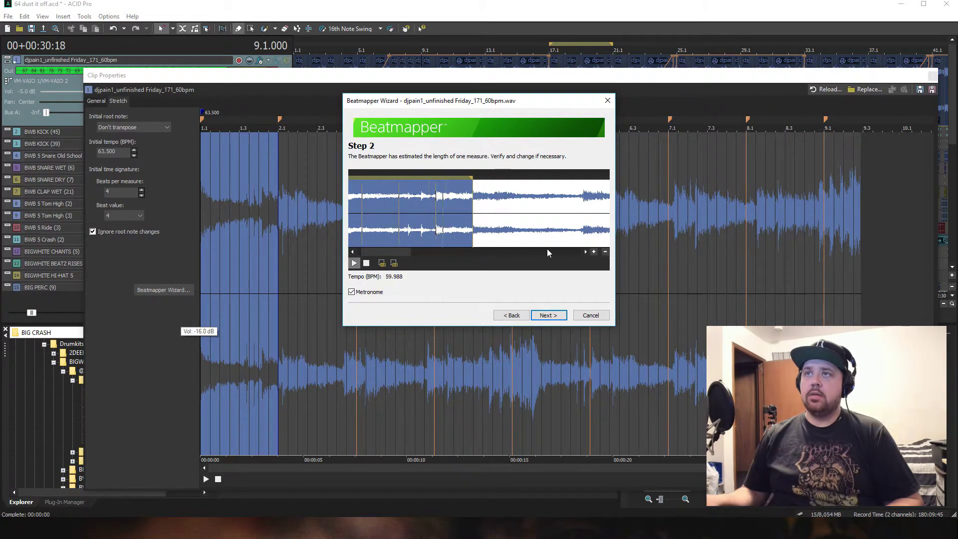
pyautogui.click(353, 252)
pyautogui.click(367, 264)
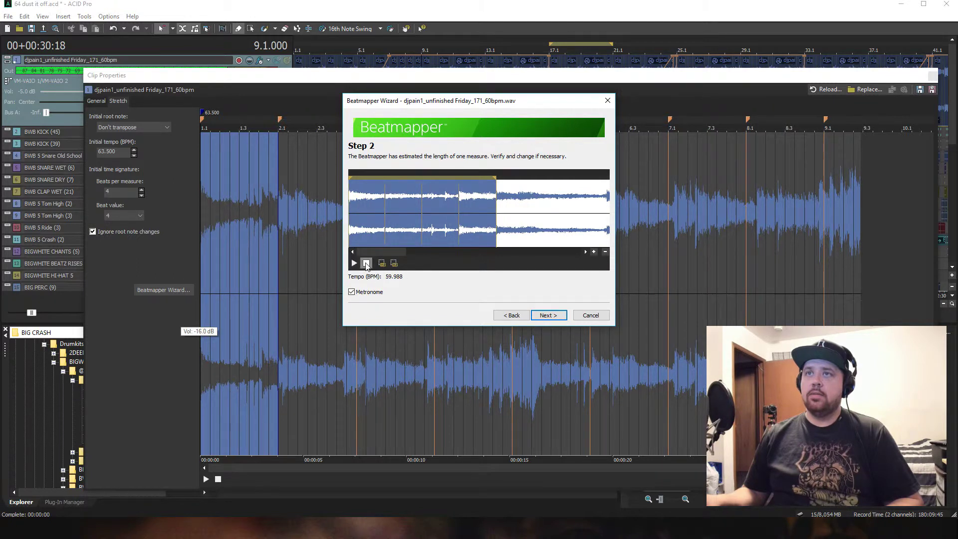
# Step: Check measures 1–4 for beat accuracy and finish beatmapping the sample at 59.955 BPM
pyautogui.click(547, 316)
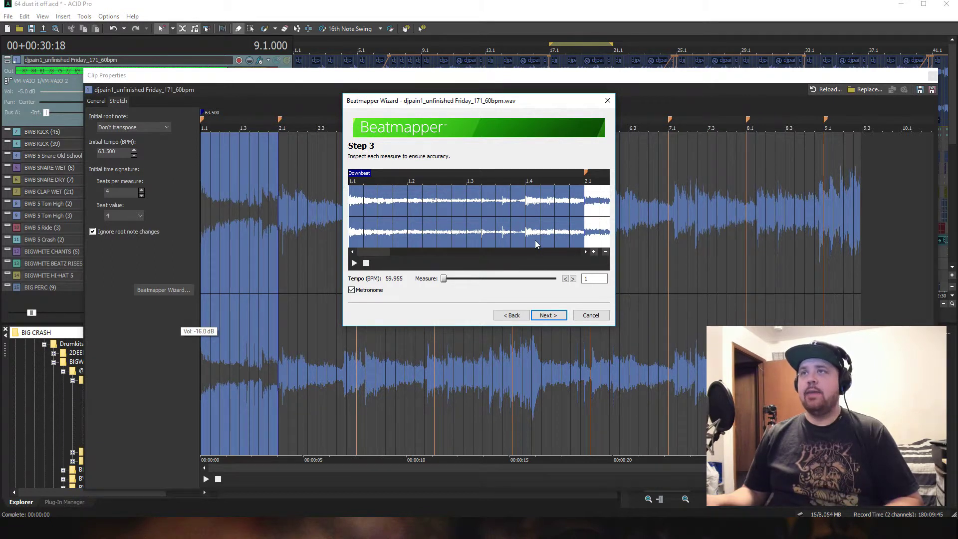
pyautogui.click(354, 263)
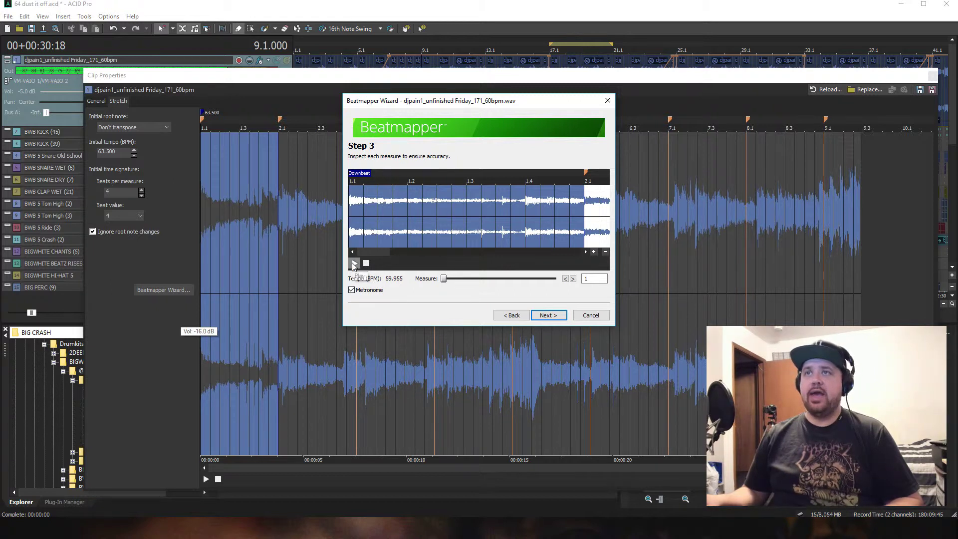
pyautogui.click(574, 279)
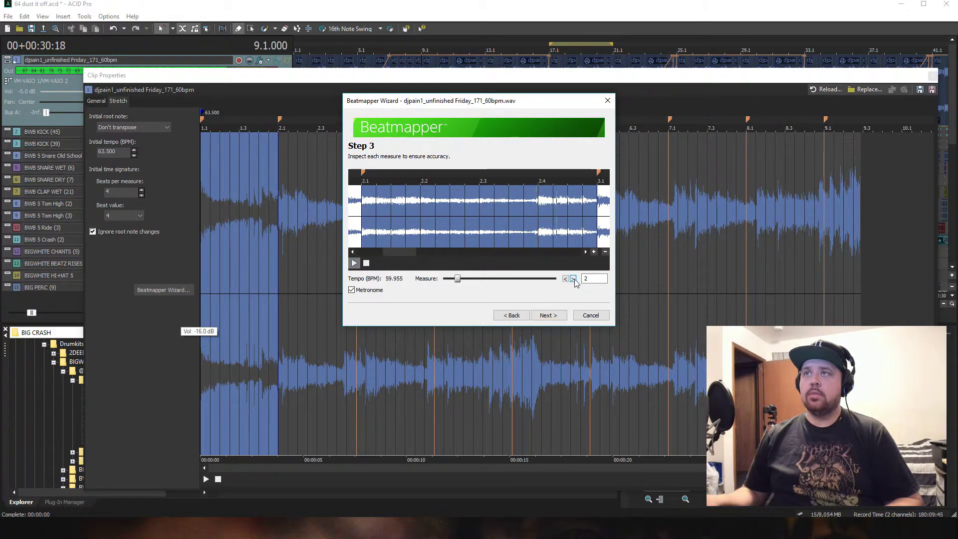
pyautogui.click(573, 279)
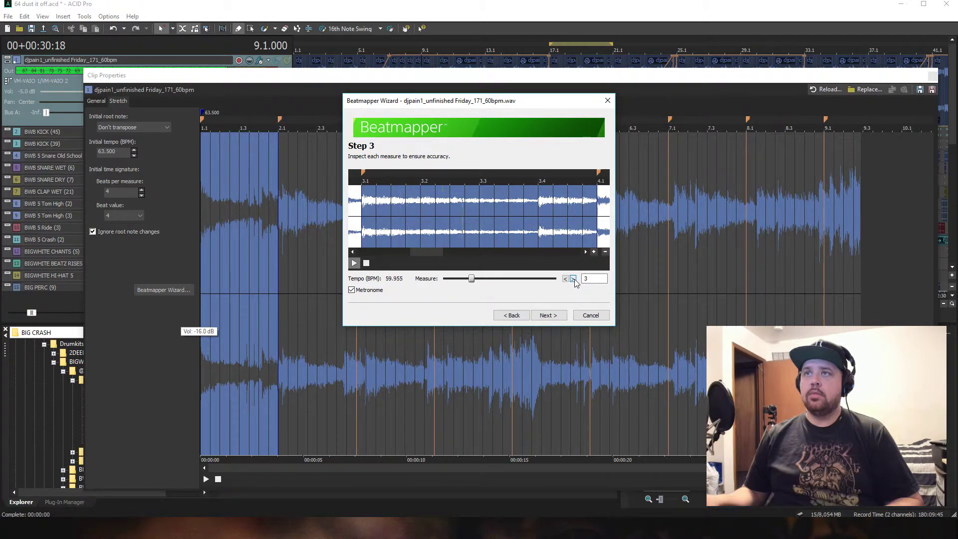
pyautogui.click(574, 279)
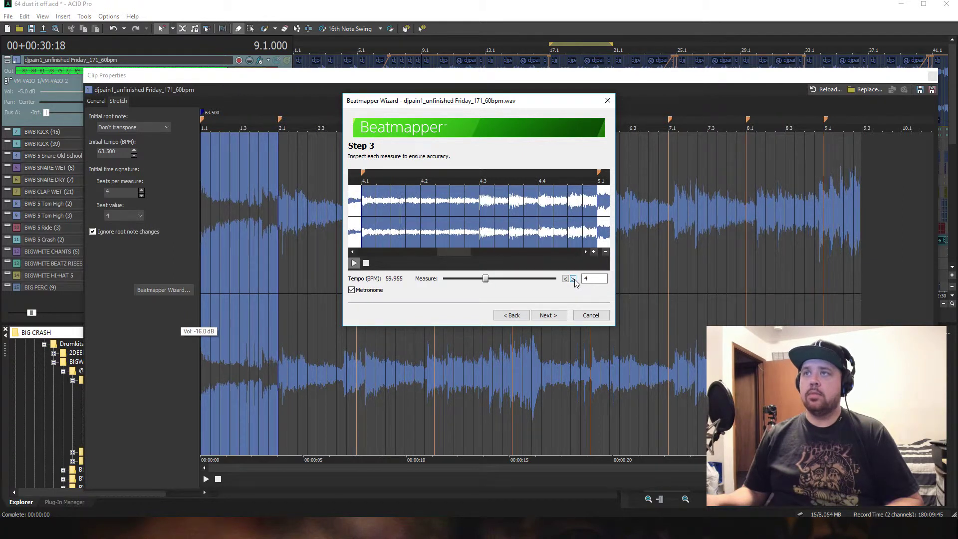
pyautogui.click(556, 317)
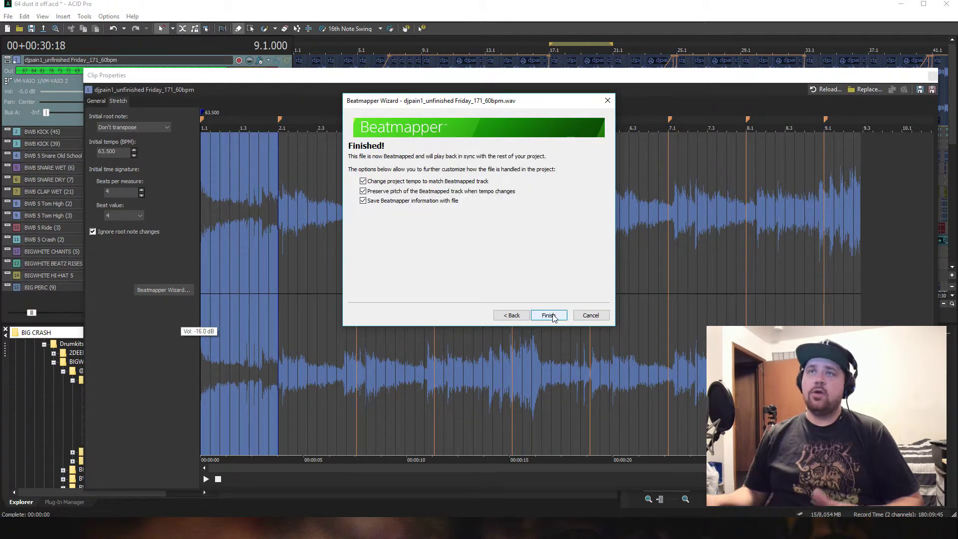
pyautogui.click(550, 315)
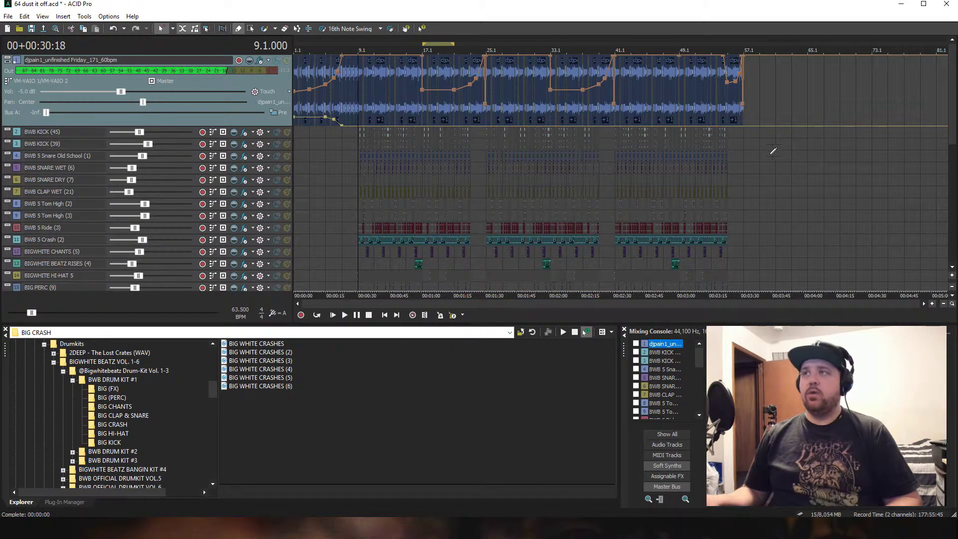
# Step: Draw another copy of the sample after the arrangement's end on track 1 and select it
pyautogui.moveTo(796, 104); pyautogui.dragTo(860, 105)
pyautogui.click(814, 106)
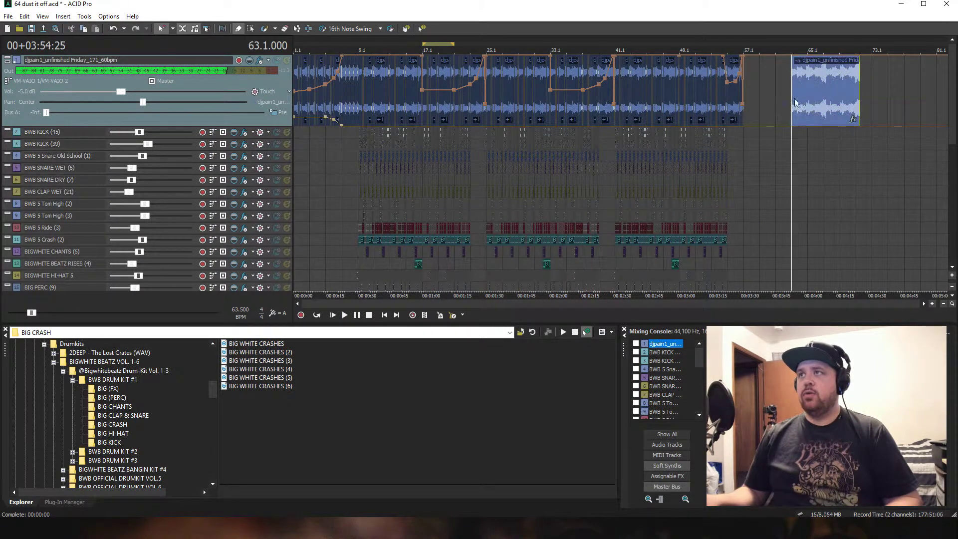
pyautogui.scroll(5, 820, 111)
pyautogui.scroll(4, 821, 112)
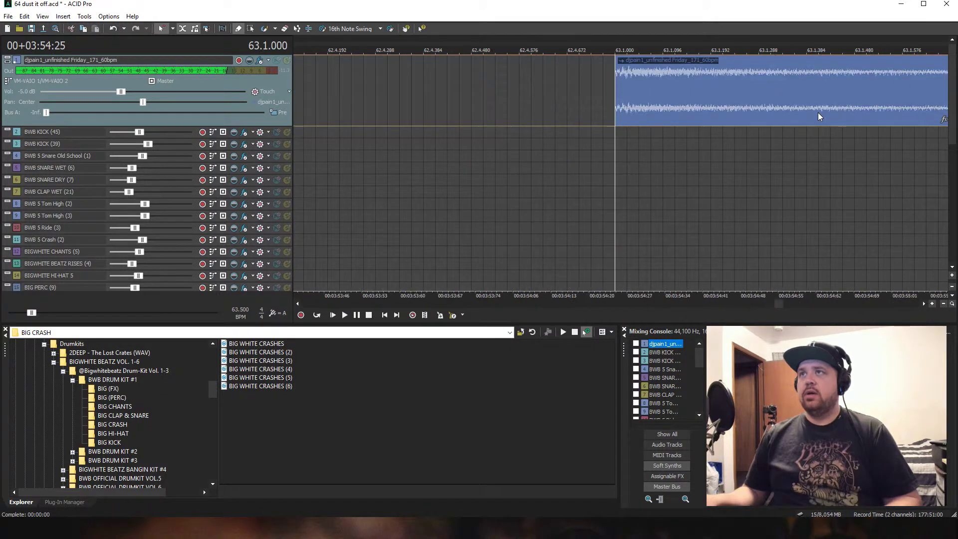
pyautogui.scroll(-6, 811, 112)
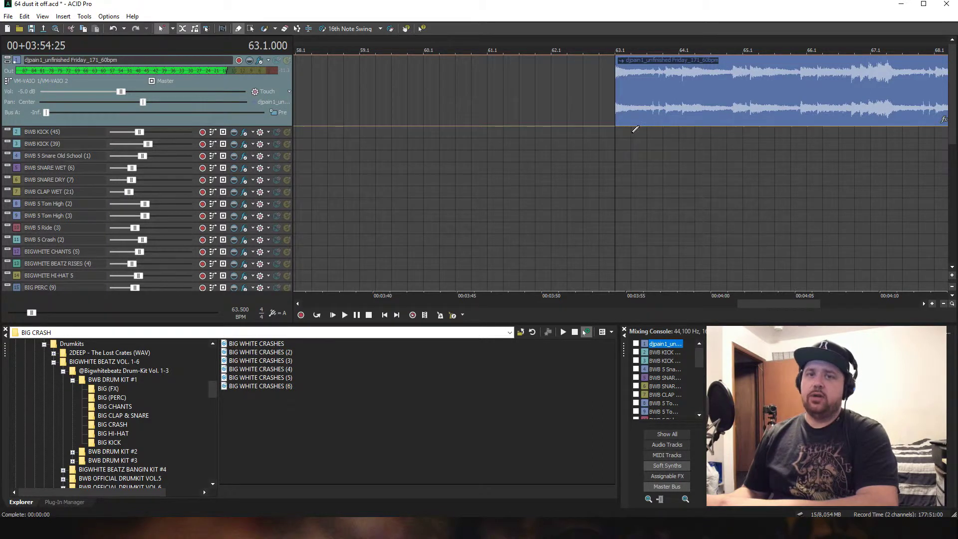
pyautogui.click(656, 94)
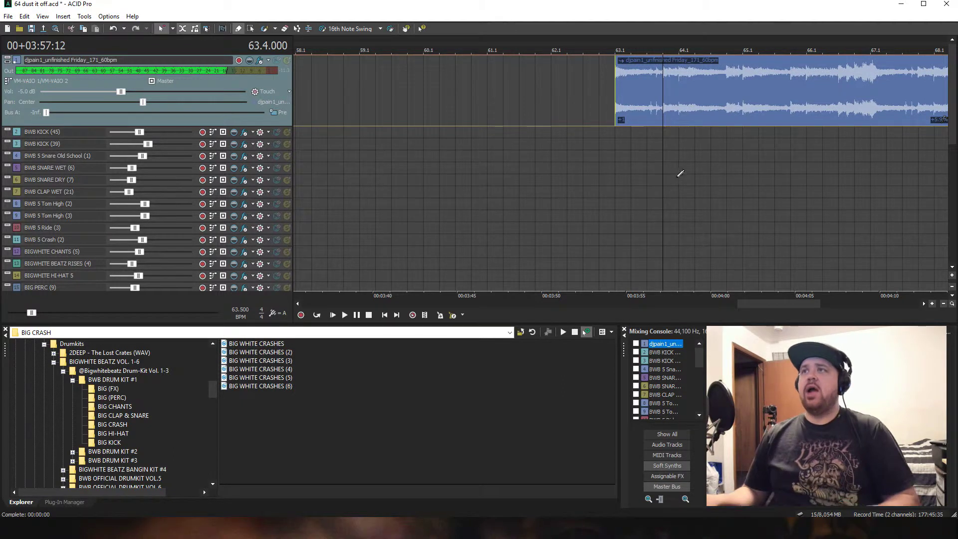
pyautogui.scroll(3, 680, 174)
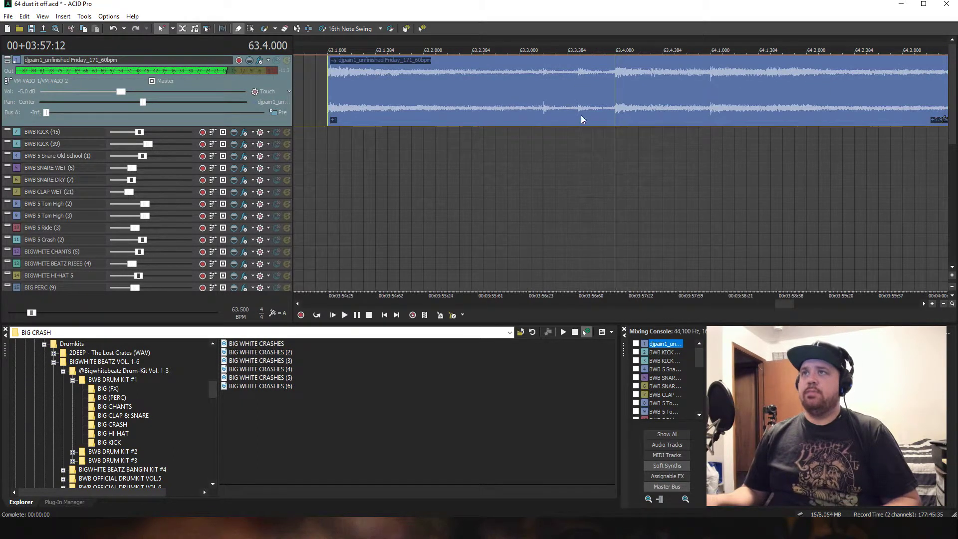
pyautogui.scroll(1, 586, 112)
pyautogui.scroll(-2, 602, 111)
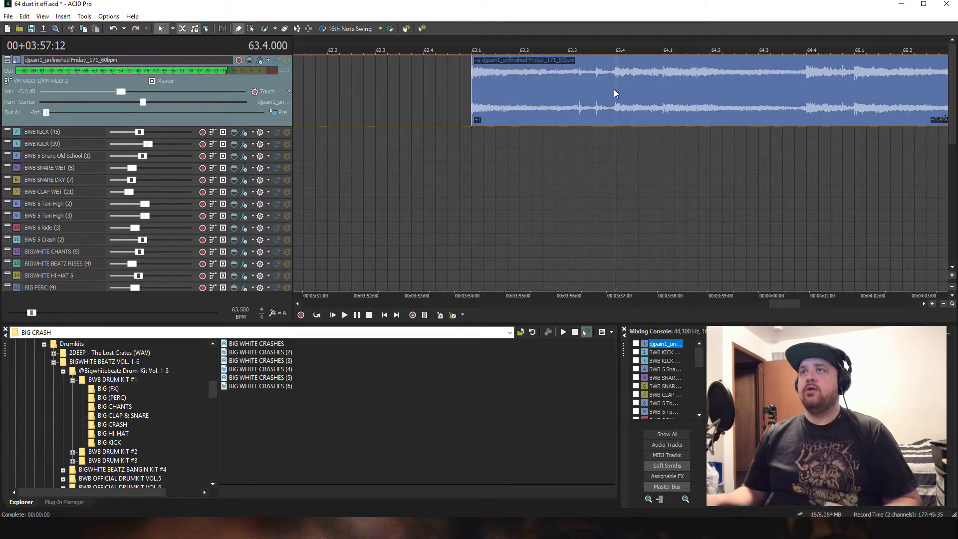
pyautogui.scroll(5, 614, 89)
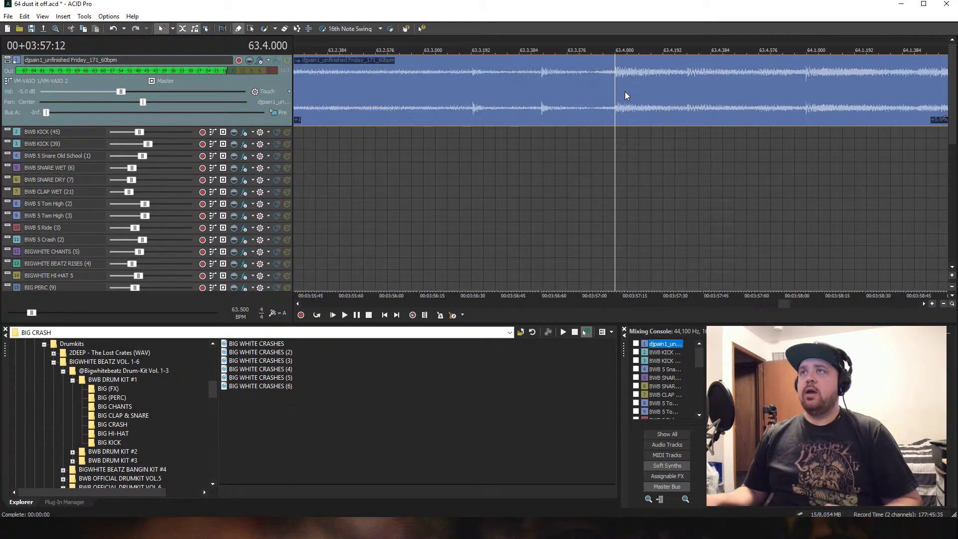
pyautogui.scroll(-3, 623, 94)
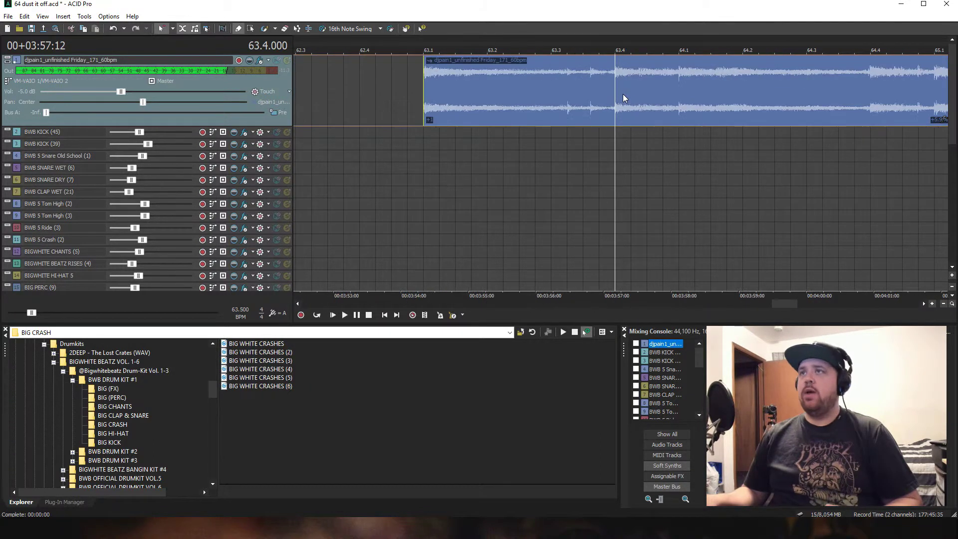
# Step: Split the sample event just before the bar 64.1 hit and crossfade the right piece
pyautogui.click(684, 86)
pyautogui.scroll(6, 683, 86)
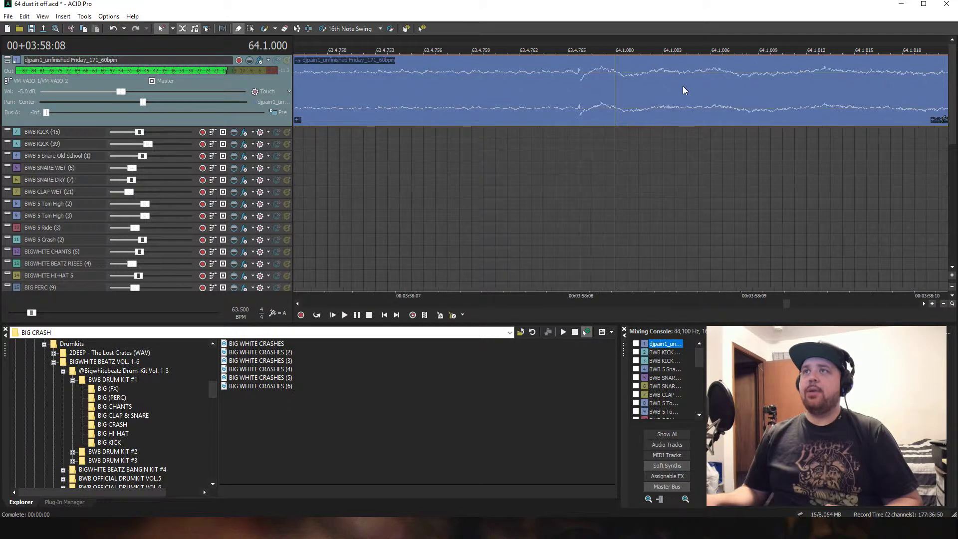
pyautogui.click(567, 84)
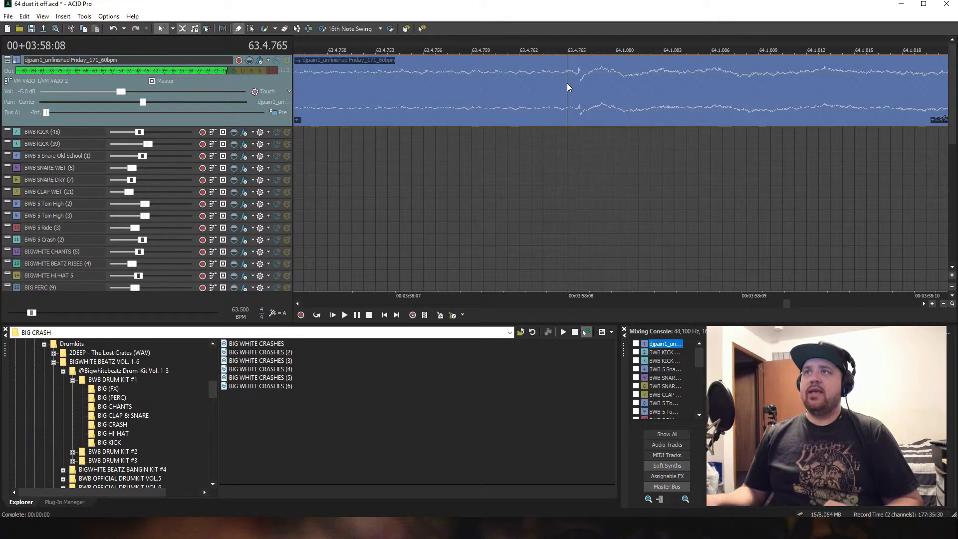
pyautogui.press('s')
pyautogui.scroll(-3, 679, 106)
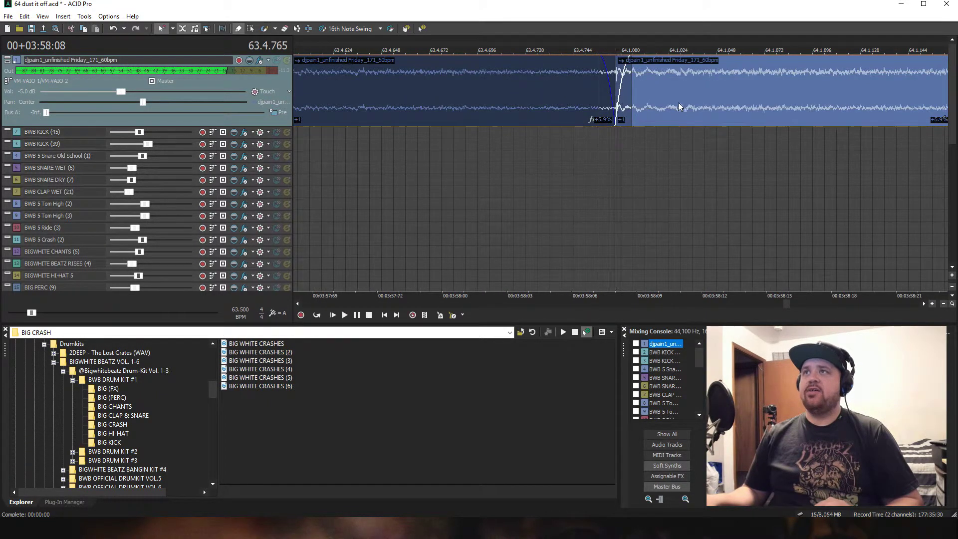
pyautogui.scroll(-3, 678, 103)
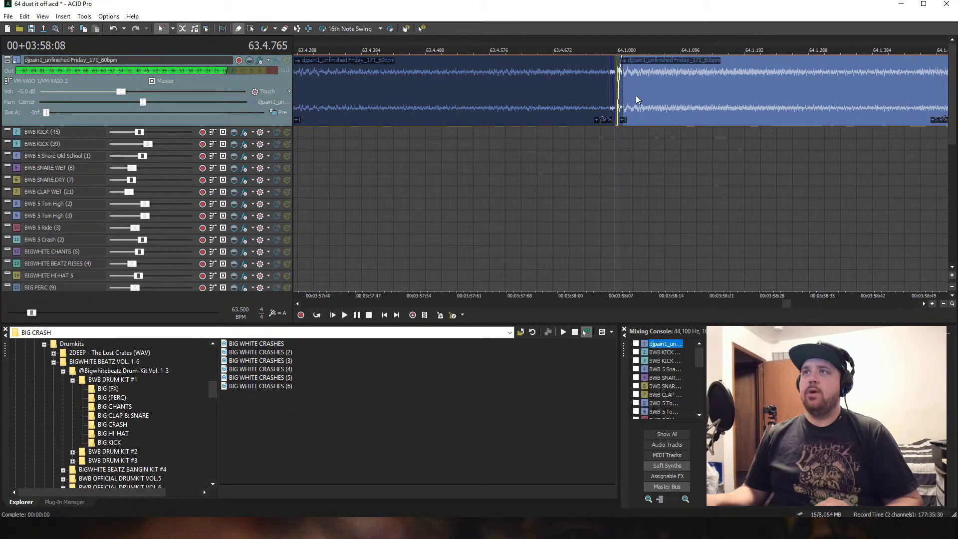
pyautogui.scroll(4, 637, 100)
pyautogui.moveTo(617, 90); pyautogui.dragTo(583, 90)
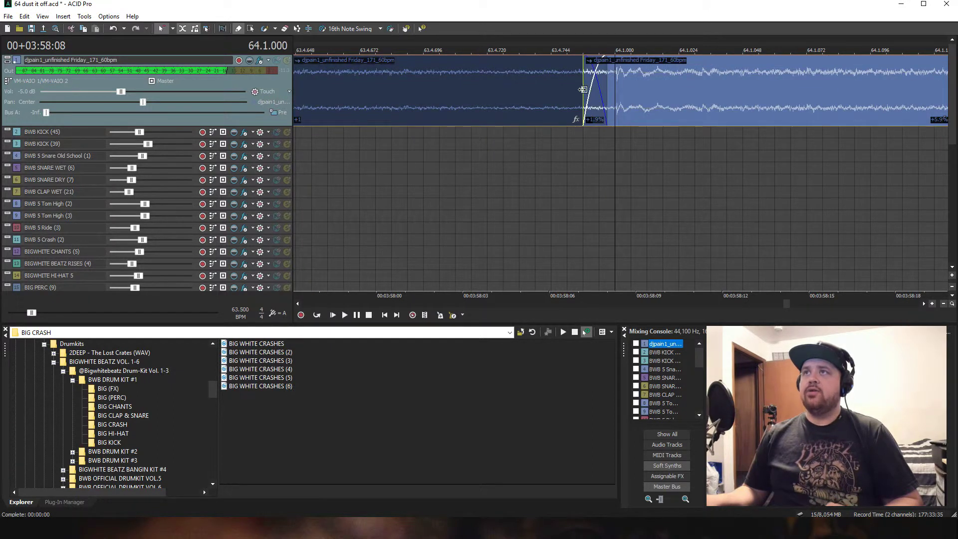
pyautogui.scroll(-2, 583, 89)
pyautogui.scroll(4, 585, 80)
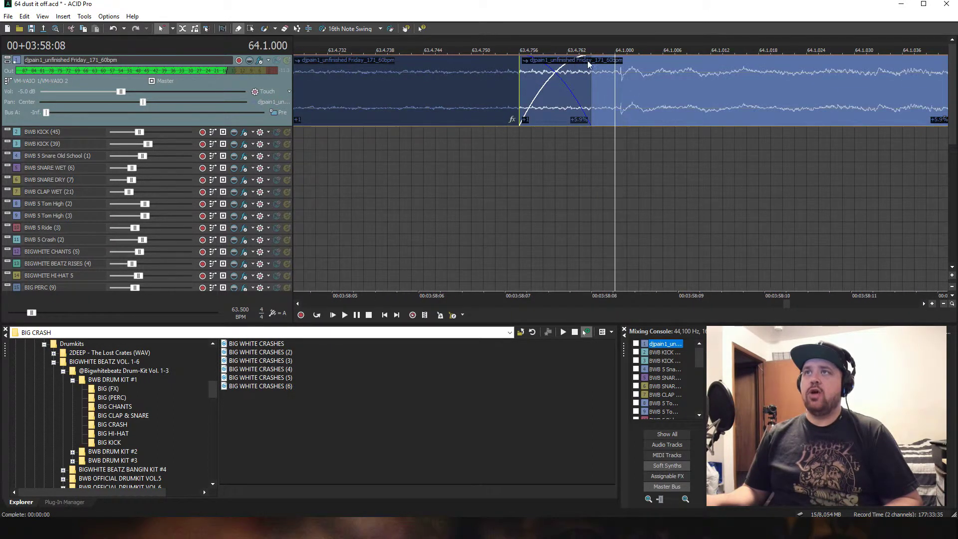
pyautogui.scroll(-3, 513, 106)
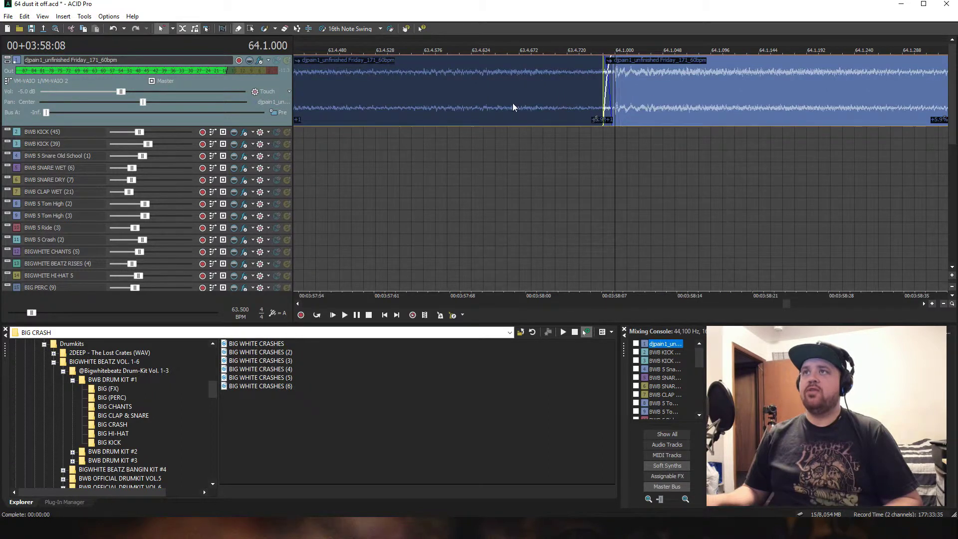
# Step: Audition the new crossfade from just before the cut
pyautogui.click(513, 107)
pyautogui.press('space')
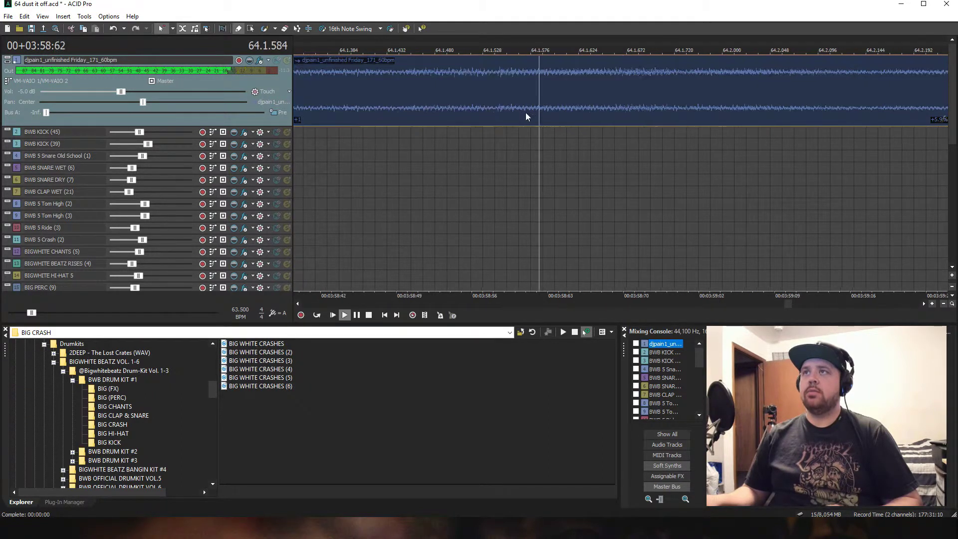
pyautogui.scroll(-2, 530, 115)
pyautogui.press('space')
pyautogui.scroll(-2, 649, 112)
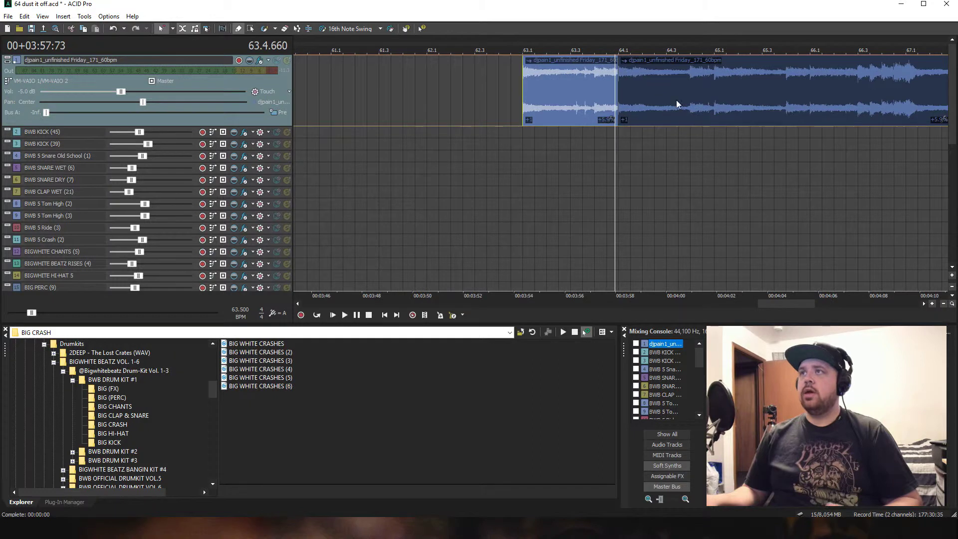
# Step: Move the edit point through bars 65.1, 65.4 and 66.1 to 66.3
pyautogui.click(711, 80)
pyautogui.scroll(8, 711, 82)
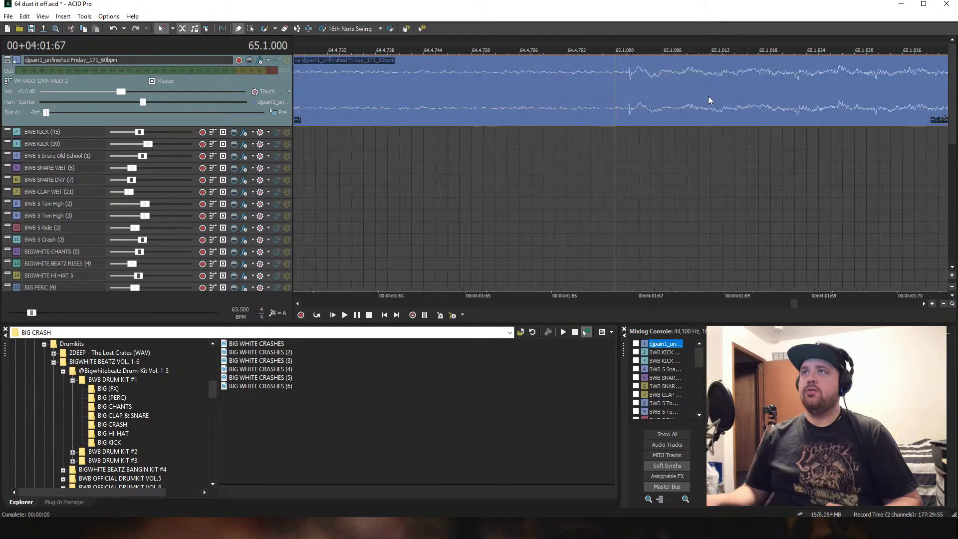
pyautogui.scroll(-8, 707, 97)
pyautogui.click(807, 89)
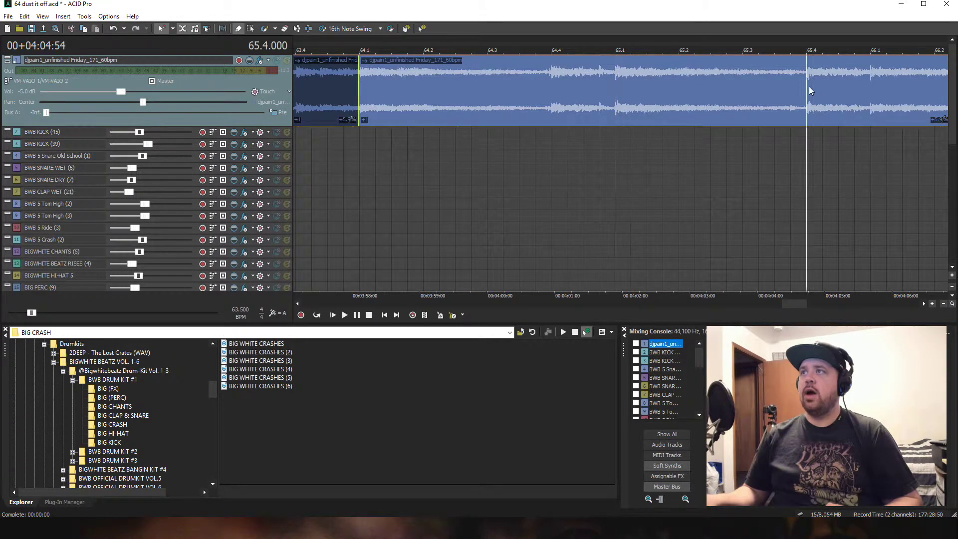
pyautogui.hscroll(3, 788, 89)
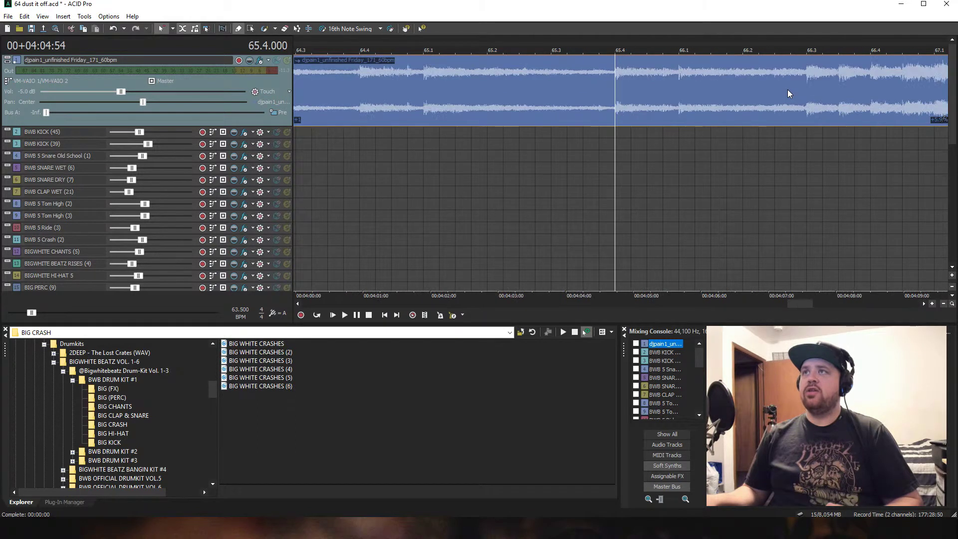
pyautogui.click(683, 84)
pyautogui.scroll(8, 683, 83)
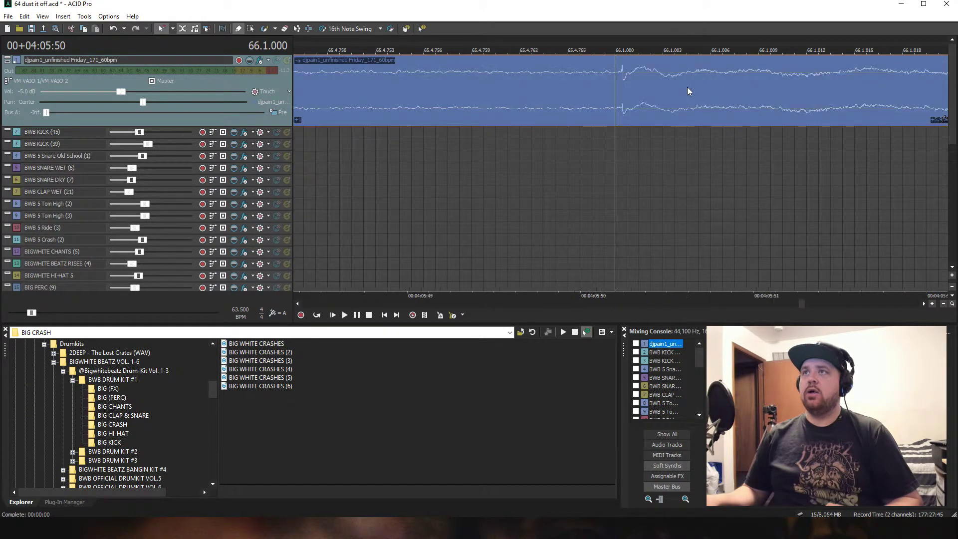
pyautogui.scroll(-8, 687, 91)
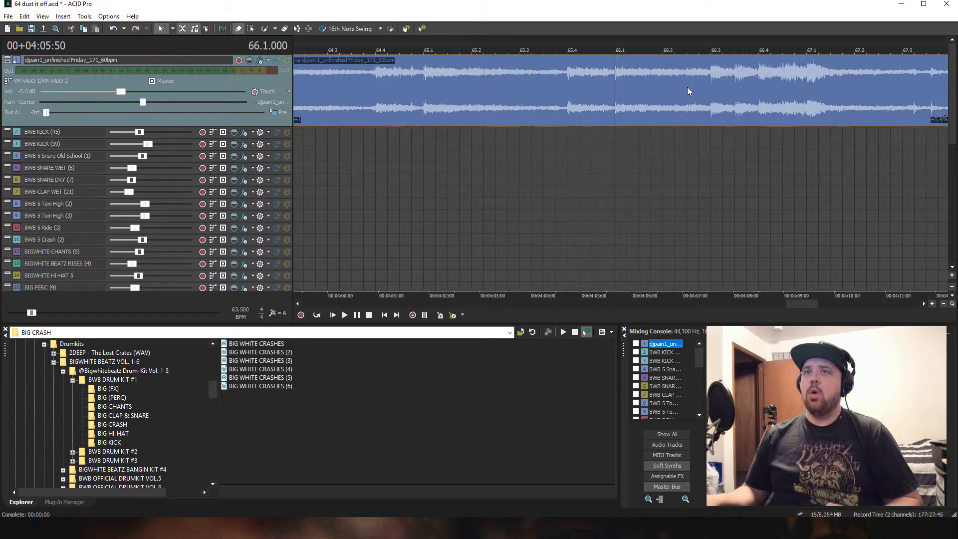
pyautogui.click(711, 85)
pyautogui.scroll(6, 698, 109)
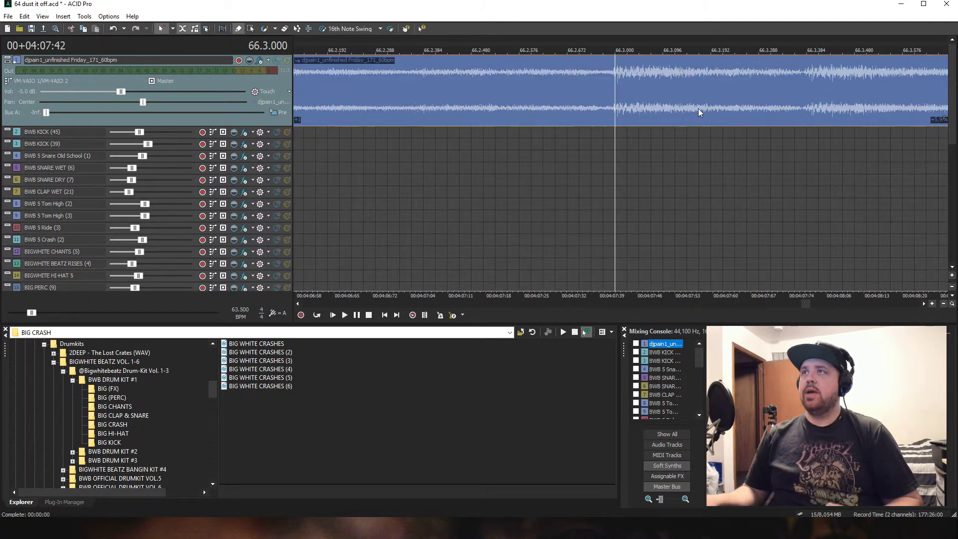
pyautogui.scroll(4, 699, 108)
# Step: Split the event just before the 66.3 hit and crossfade the right piece
pyautogui.click(582, 81)
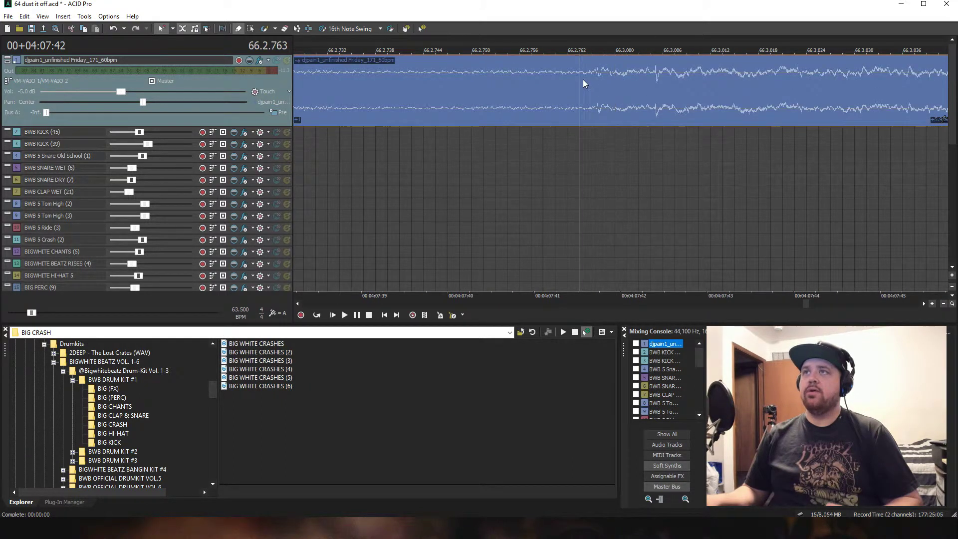
pyautogui.press('s')
pyautogui.scroll(-6, 610, 82)
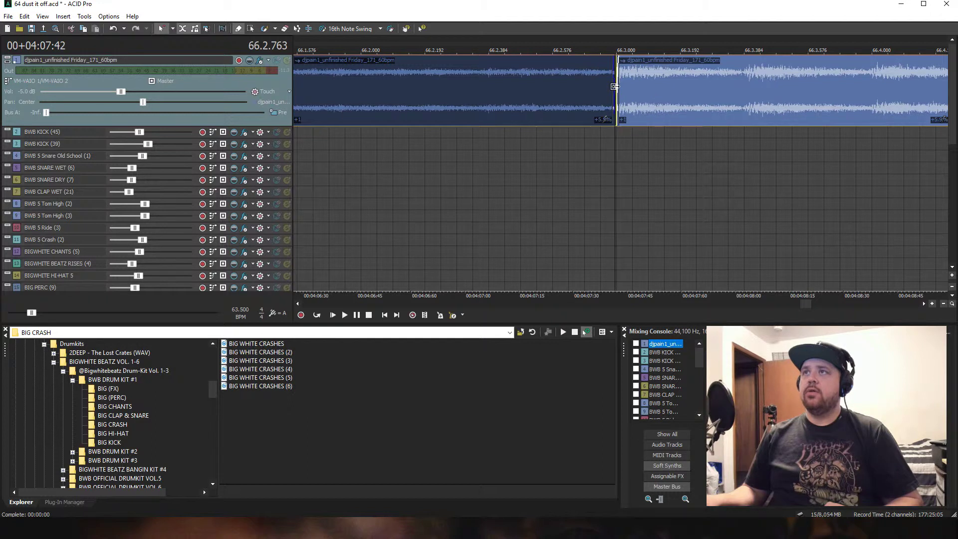
pyautogui.click(614, 86)
pyautogui.scroll(3, 614, 86)
pyautogui.moveTo(614, 86); pyautogui.dragTo(607, 84)
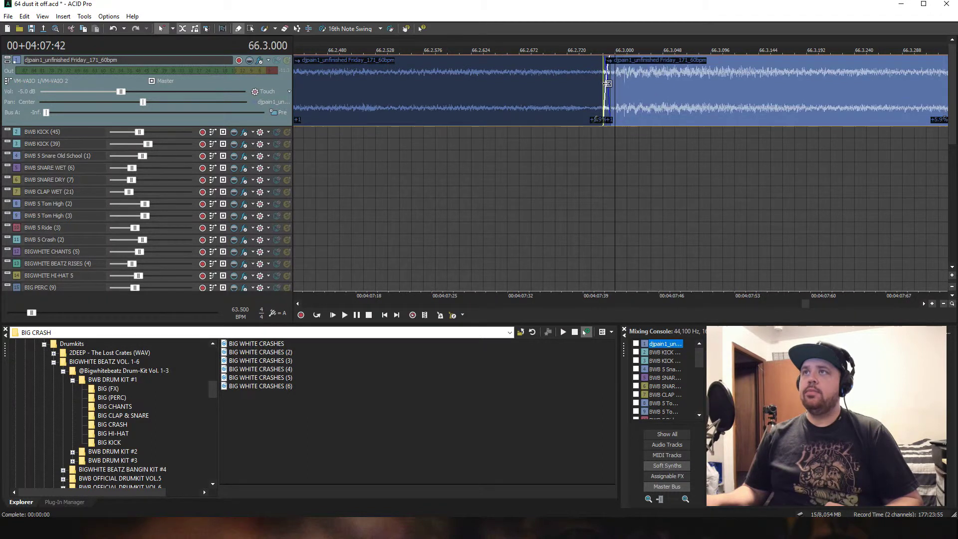
pyautogui.scroll(-8, 557, 98)
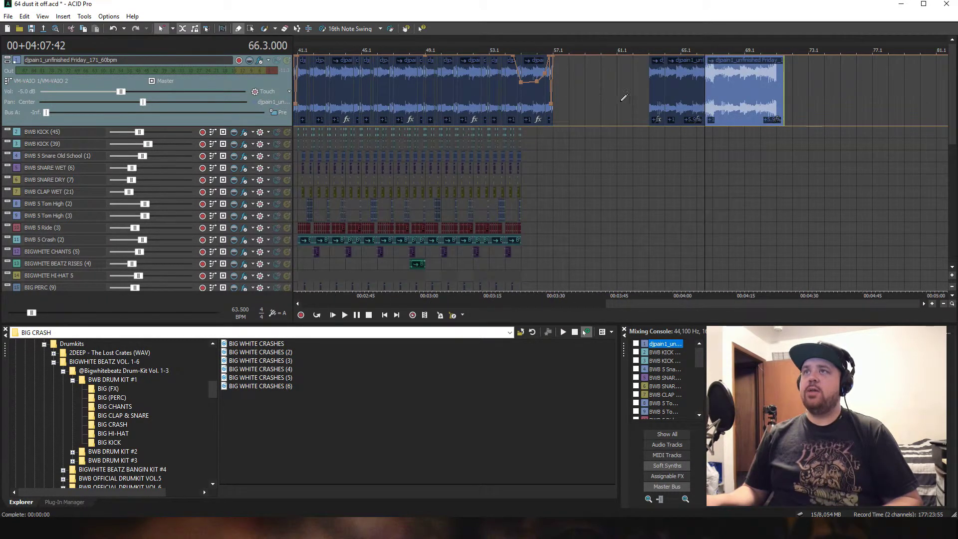
# Step: Delete the two sample events between bars 65 and 69 on the top track
pyautogui.click(250, 29)
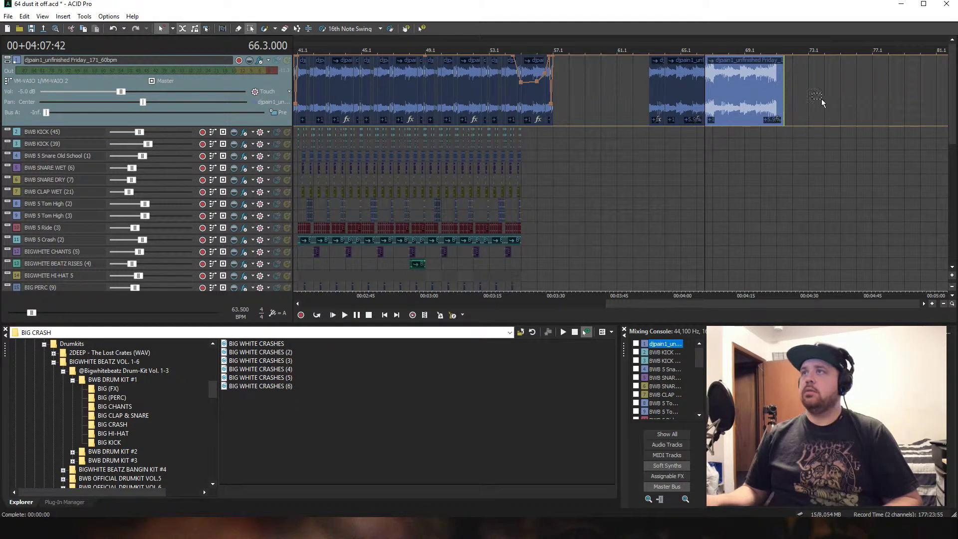
pyautogui.moveTo(822, 103); pyautogui.dragTo(641, 87)
pyautogui.press('Delete')
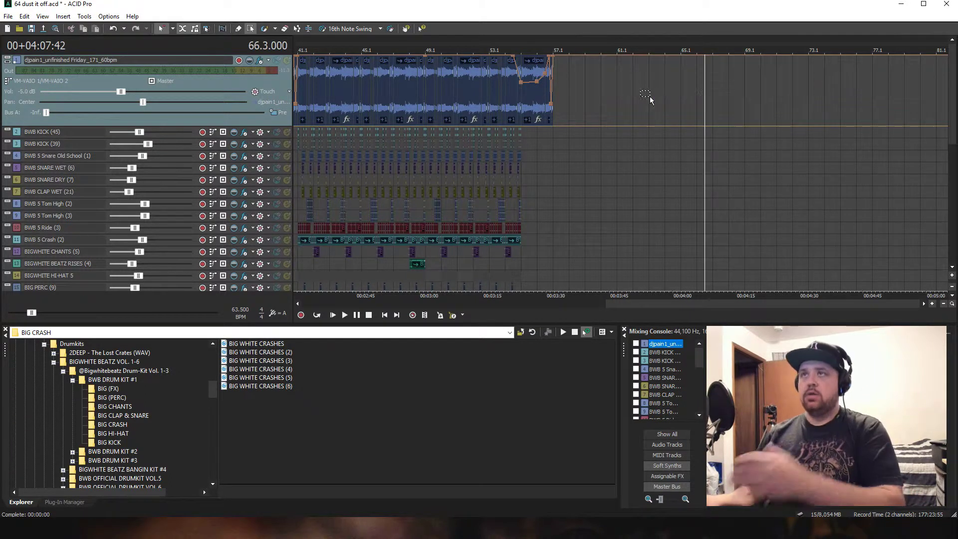
pyautogui.moveTo(645, 304); pyautogui.dragTo(307, 320)
# Step: Back at bar 9.1 with the draw tool, select the sliced events from 9.1 through 10.4
pyautogui.click(549, 111)
pyautogui.hotkey('ctrl', 'd')
pyautogui.click(588, 79)
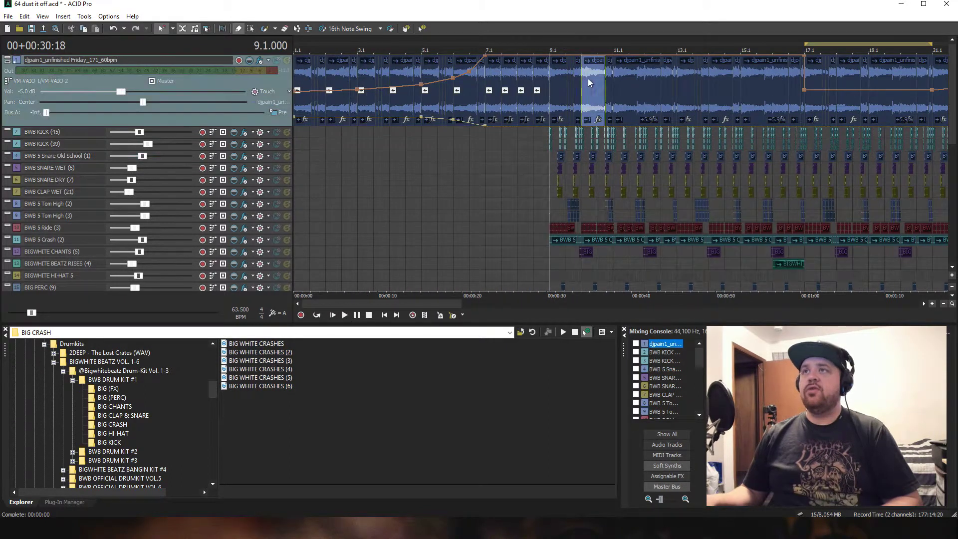
pyautogui.doubleClick(588, 79)
pyautogui.scroll(5, 590, 87)
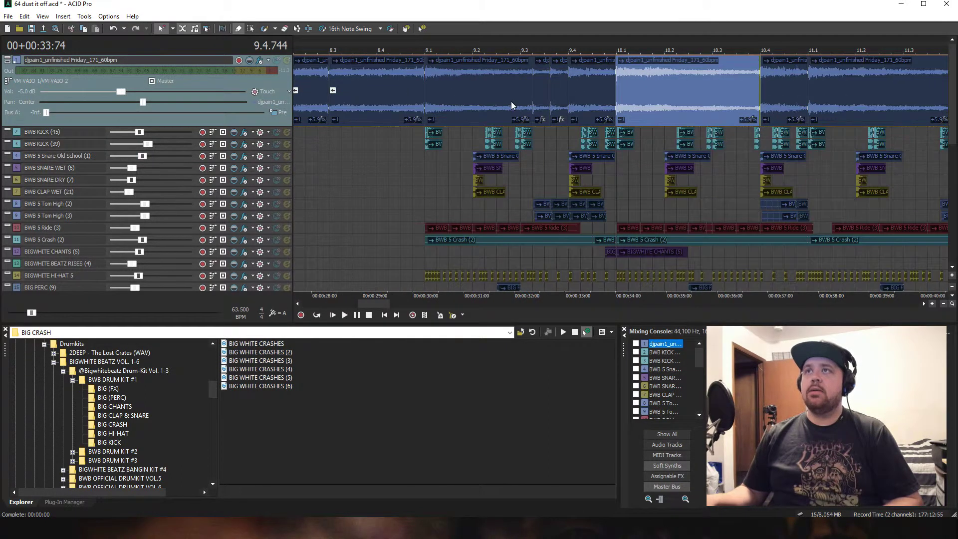
pyautogui.click(428, 91)
pyautogui.click(545, 89)
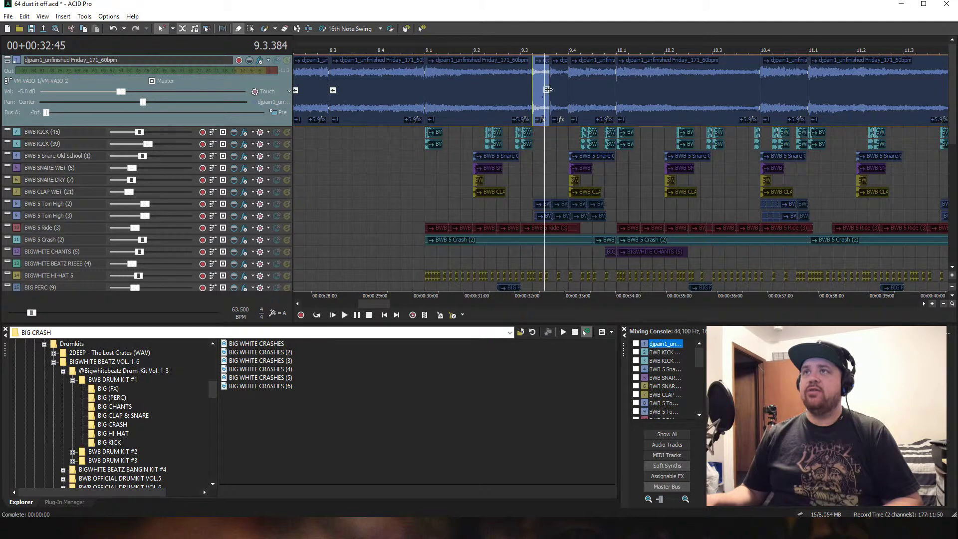
pyautogui.click(553, 89)
pyautogui.click(577, 85)
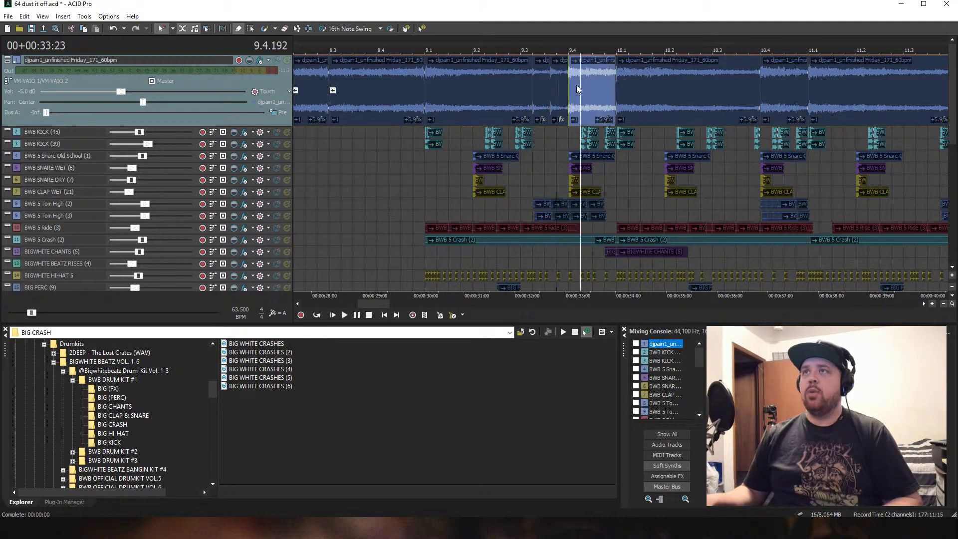
pyautogui.click(627, 89)
pyautogui.click(773, 84)
pyautogui.scroll(3, 770, 86)
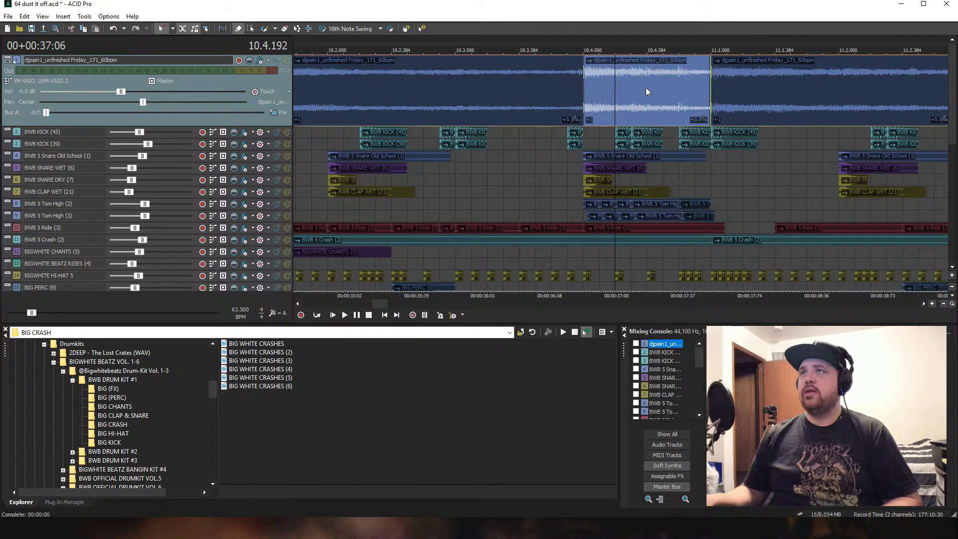
pyautogui.scroll(-5, 699, 88)
# Step: Select the event at bar 7.1, solo the dpain1_unfinished track and play it
pyautogui.click(467, 94)
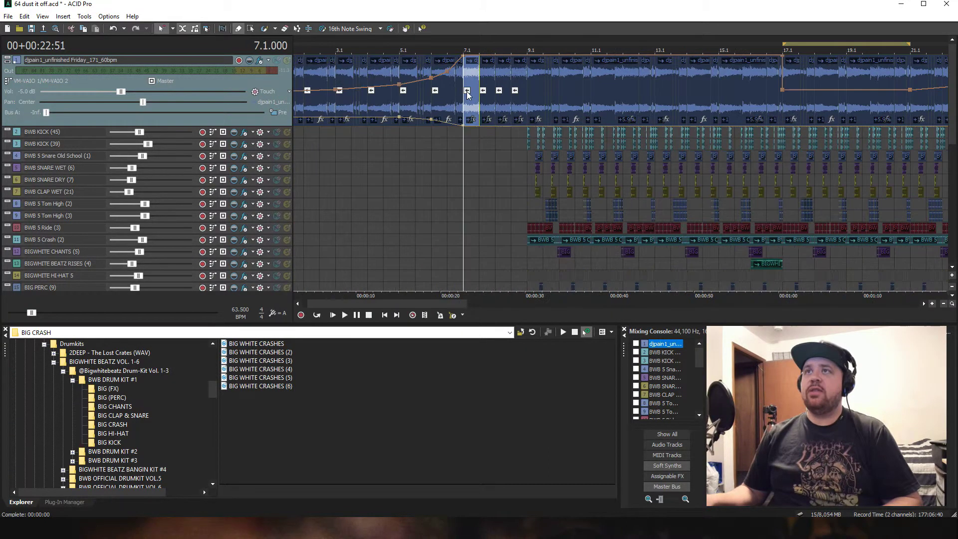
pyautogui.scroll(5, 492, 103)
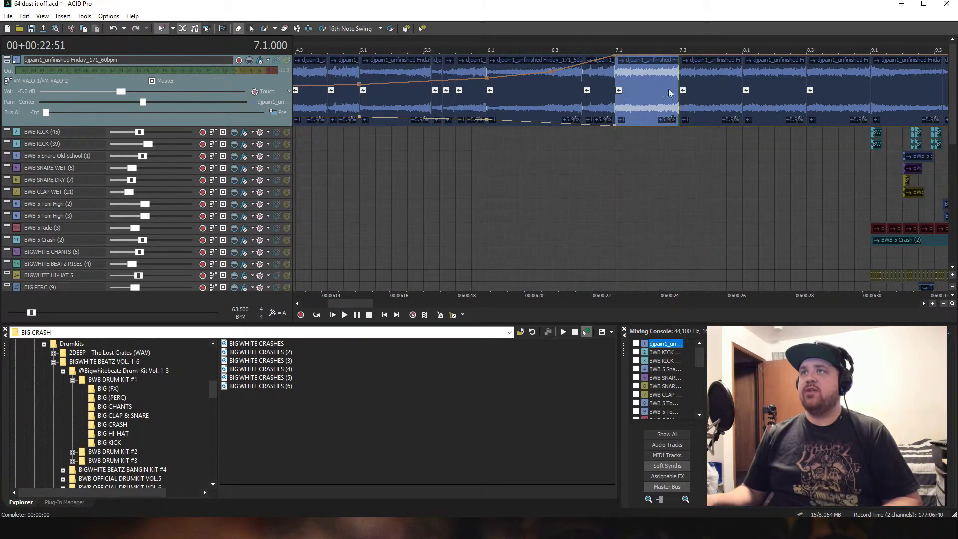
pyautogui.scroll(-1, 712, 97)
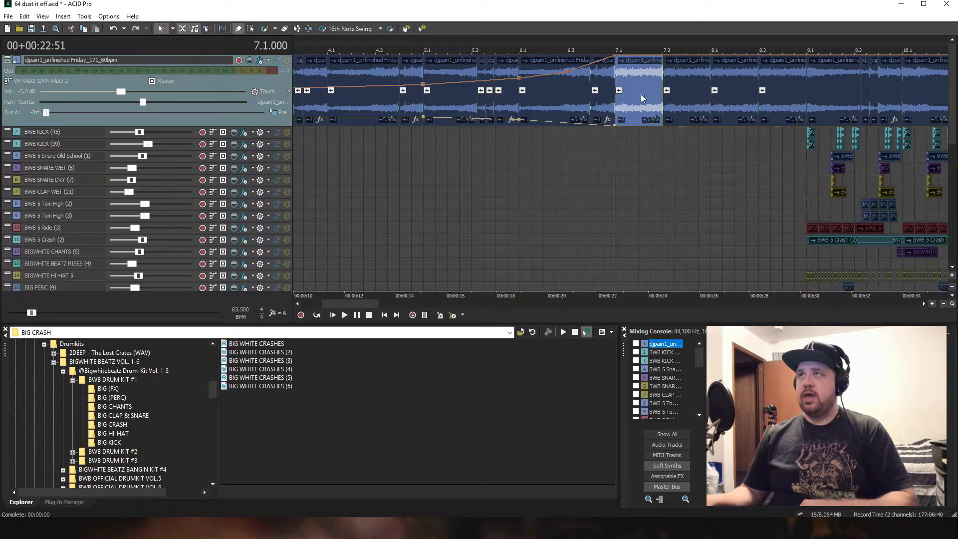
pyautogui.scroll(-2, 748, 95)
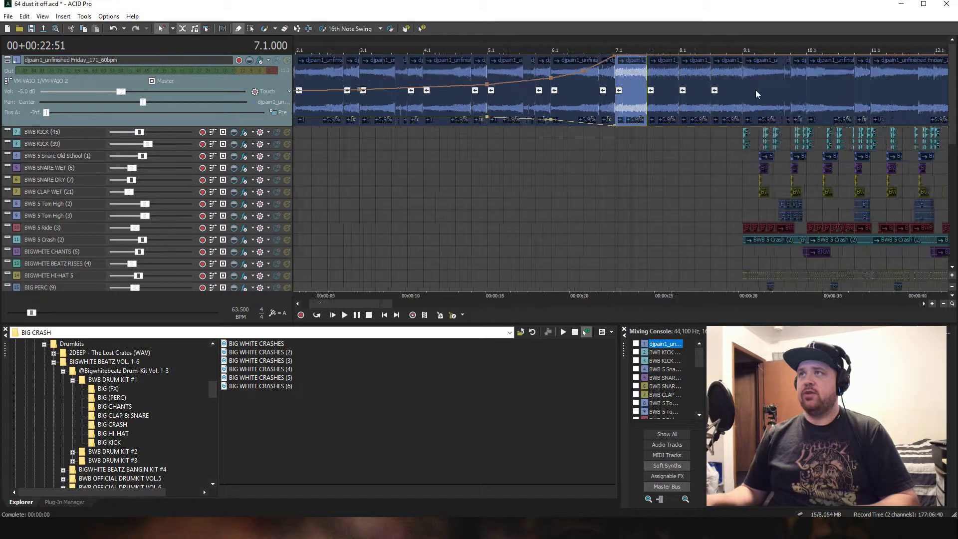
pyautogui.scroll(-3, 756, 89)
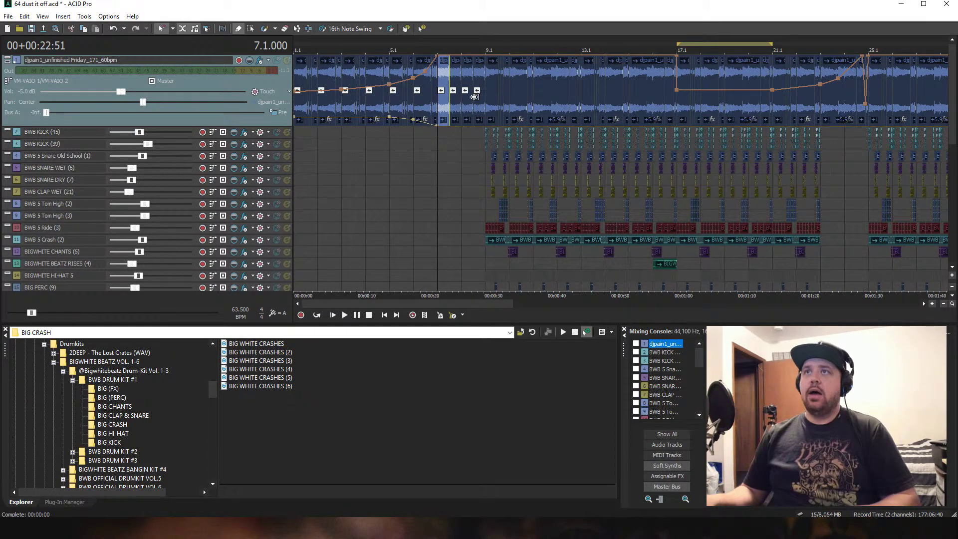
pyautogui.scroll(3, 289, 64)
pyautogui.click(286, 60)
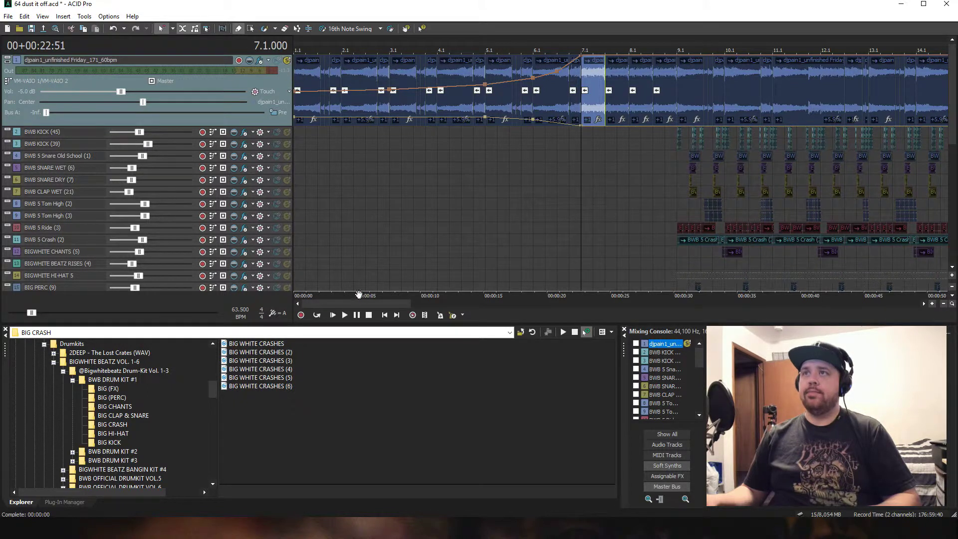
pyautogui.click(345, 315)
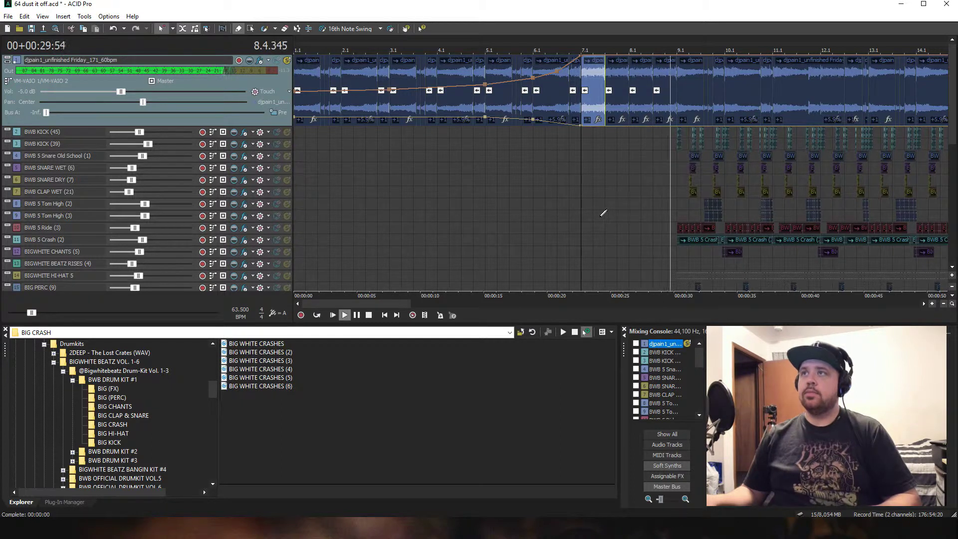
pyautogui.press('space')
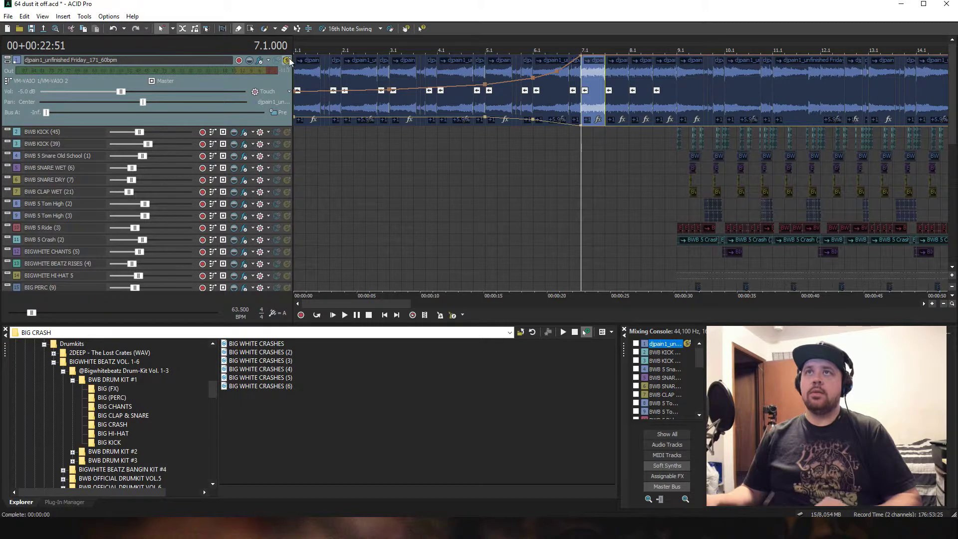
pyautogui.scroll(-2, 302, 90)
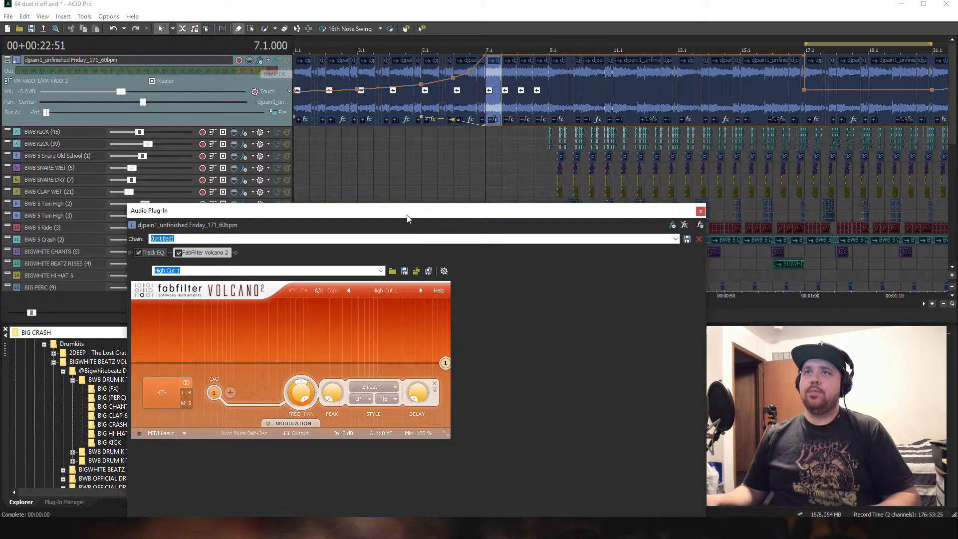
pyautogui.moveTo(298, 215); pyautogui.dragTo(660, 215)
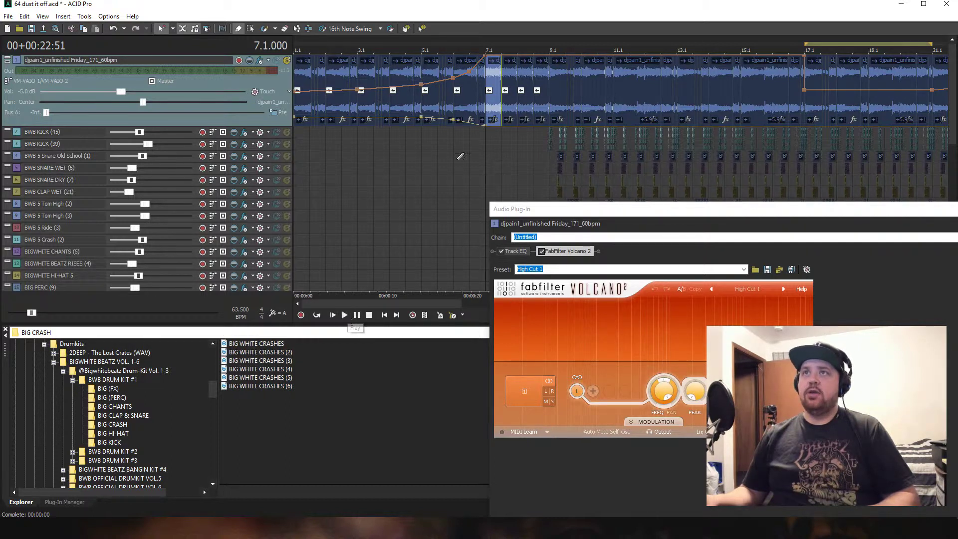
pyautogui.click(422, 144)
pyautogui.click(345, 316)
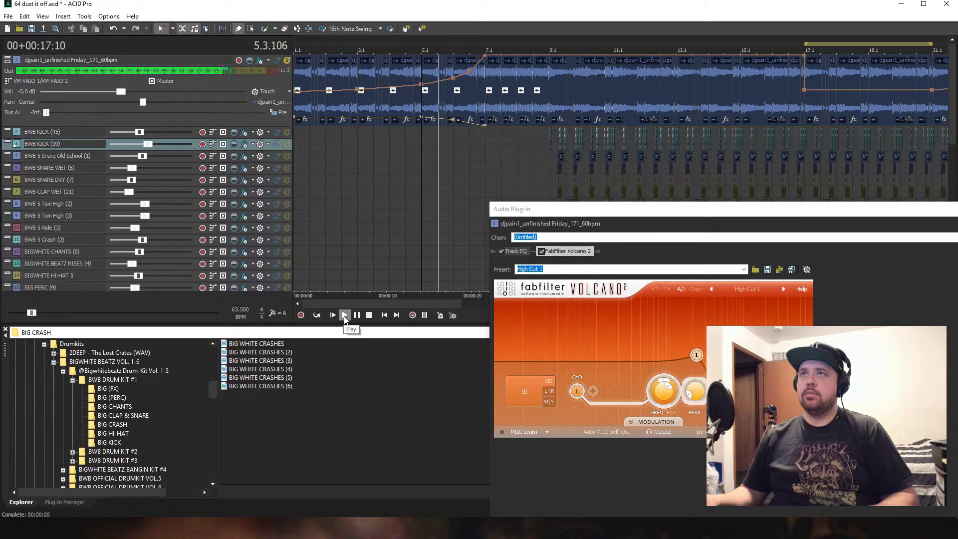
pyautogui.click(370, 316)
pyautogui.moveTo(676, 210); pyautogui.dragTo(449, 216)
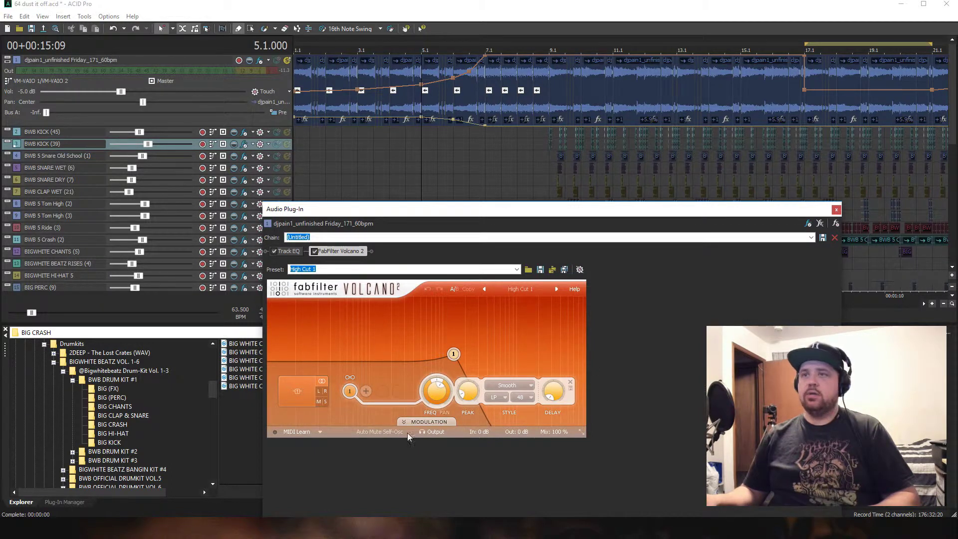
pyautogui.click(836, 223)
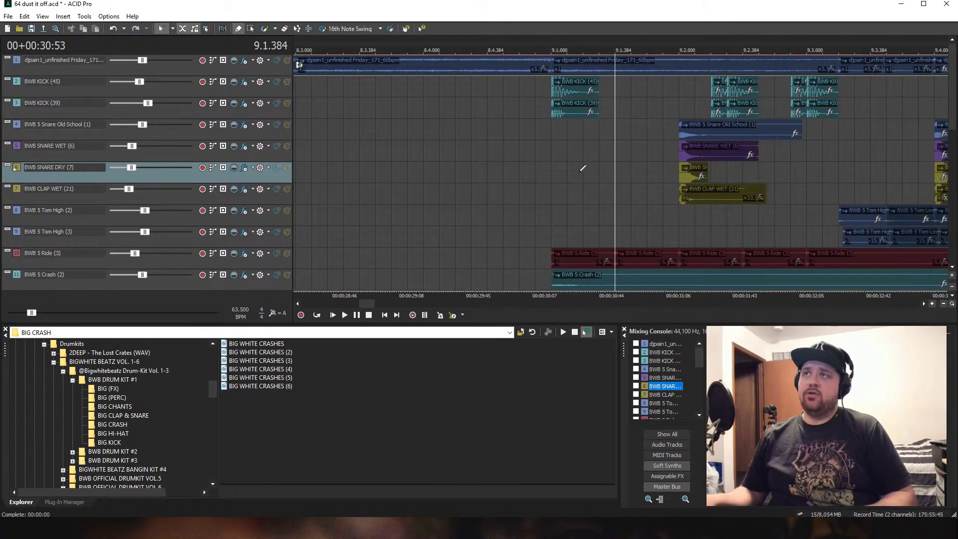
pyautogui.scroll(-3, 605, 166)
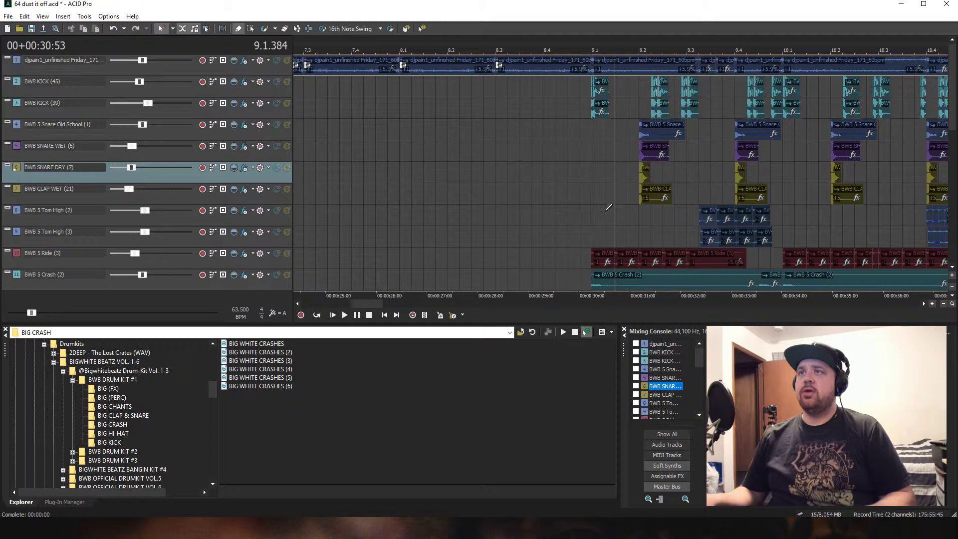
pyautogui.hotkey('ctrl', 'v')
pyautogui.moveTo(594, 198); pyautogui.dragTo(575, 181)
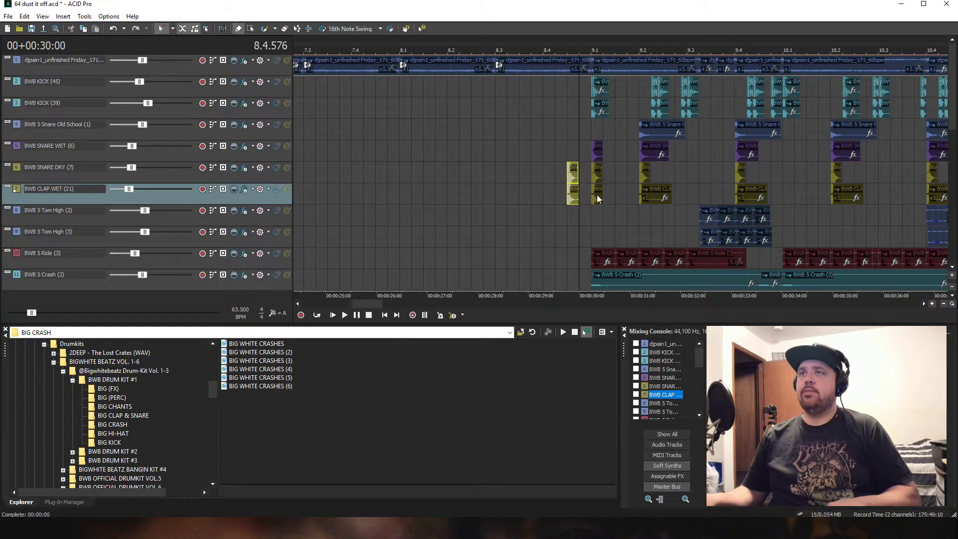
pyautogui.scroll(5, 597, 195)
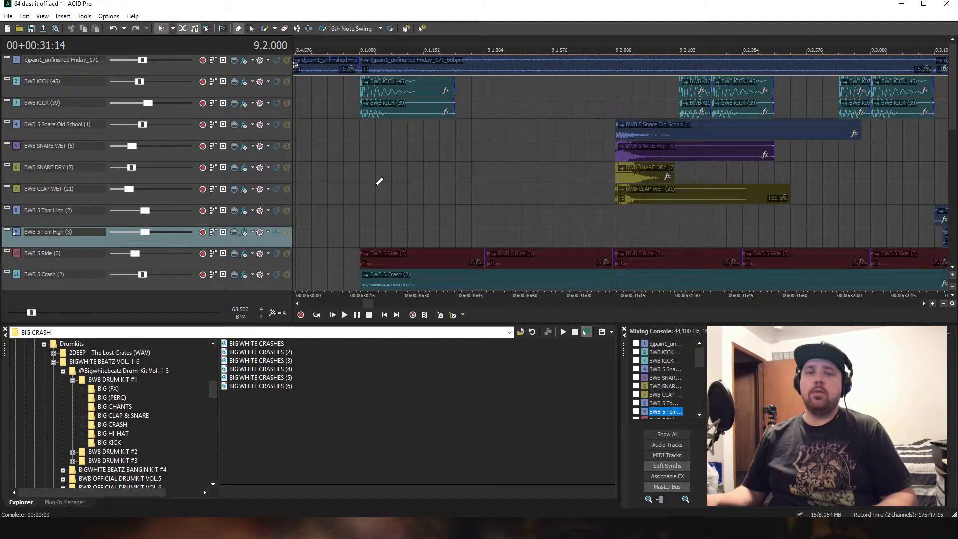
pyautogui.click(631, 196)
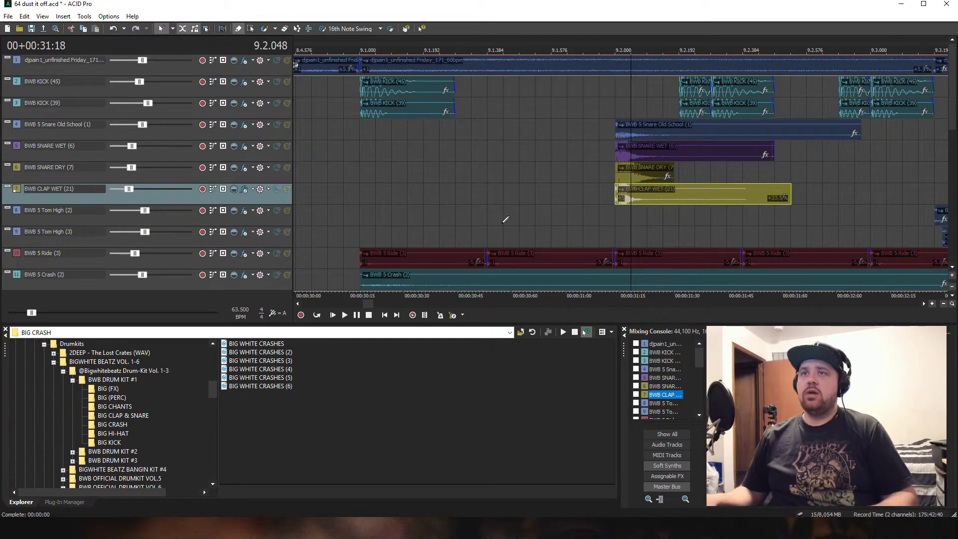
pyautogui.scroll(-2, 543, 221)
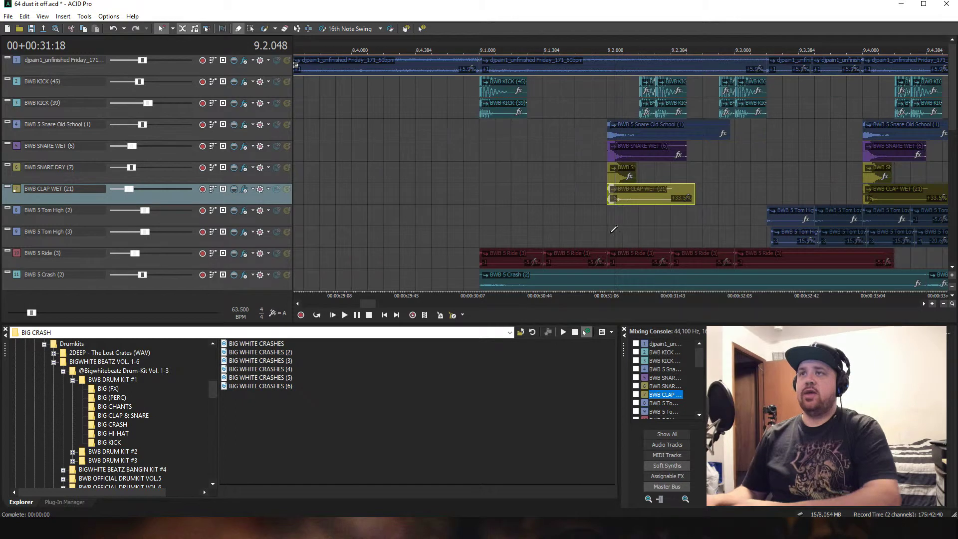
pyautogui.scroll(-4, 359, 224)
pyautogui.click(359, 224)
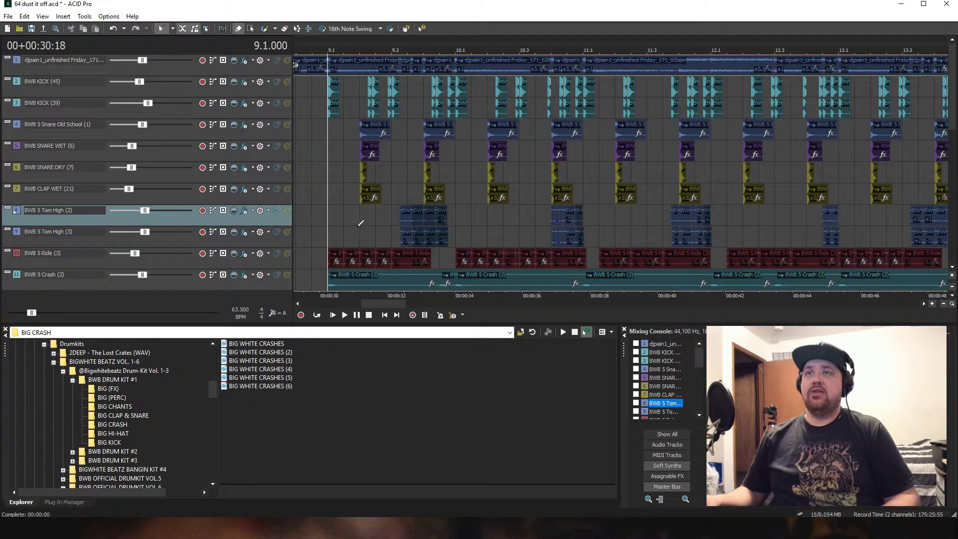
pyautogui.click(361, 228)
pyautogui.scroll(2, 361, 230)
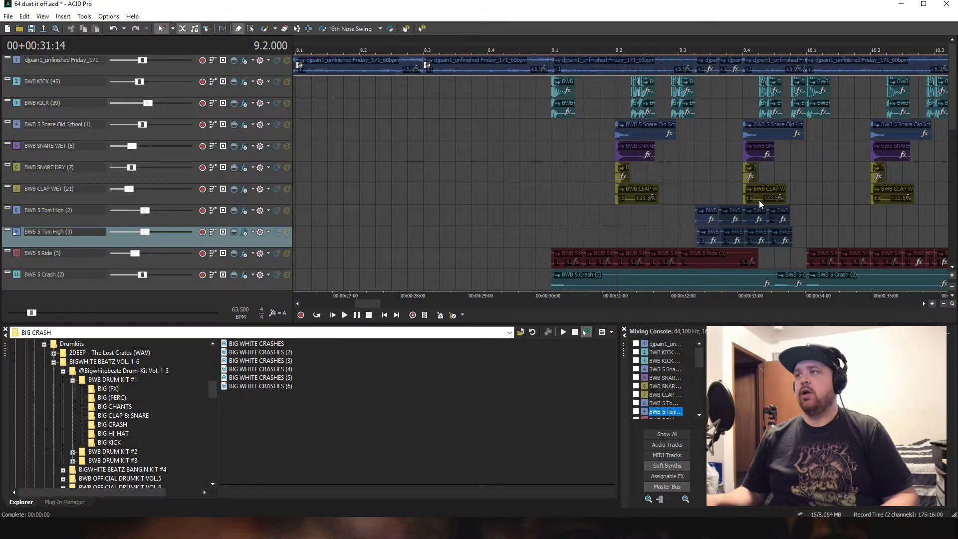
pyautogui.scroll(-2, 806, 224)
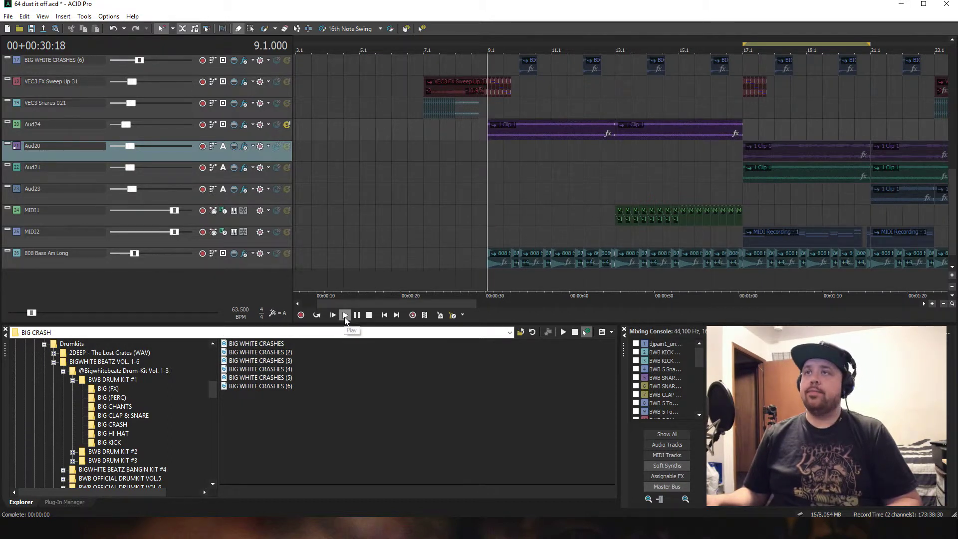
pyautogui.click(345, 315)
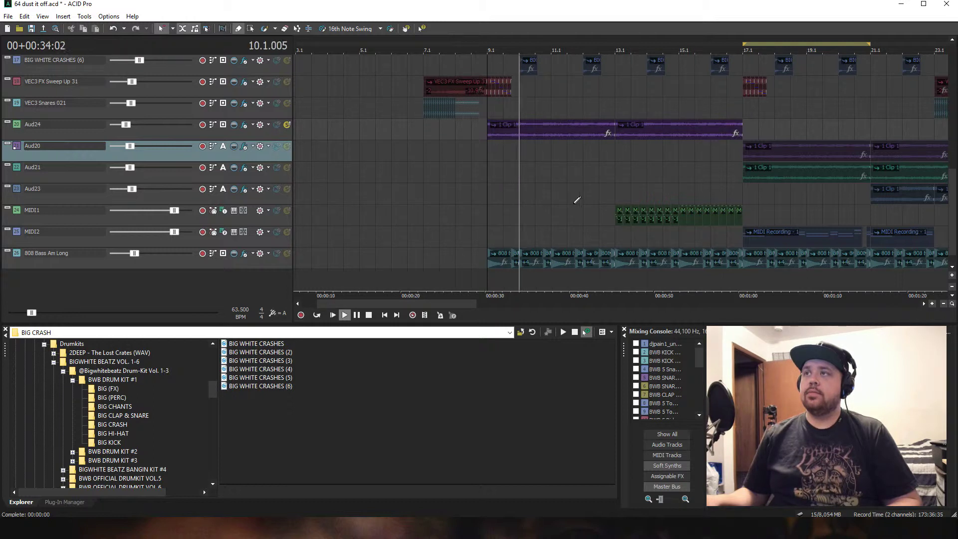
pyautogui.scroll(-2, 686, 225)
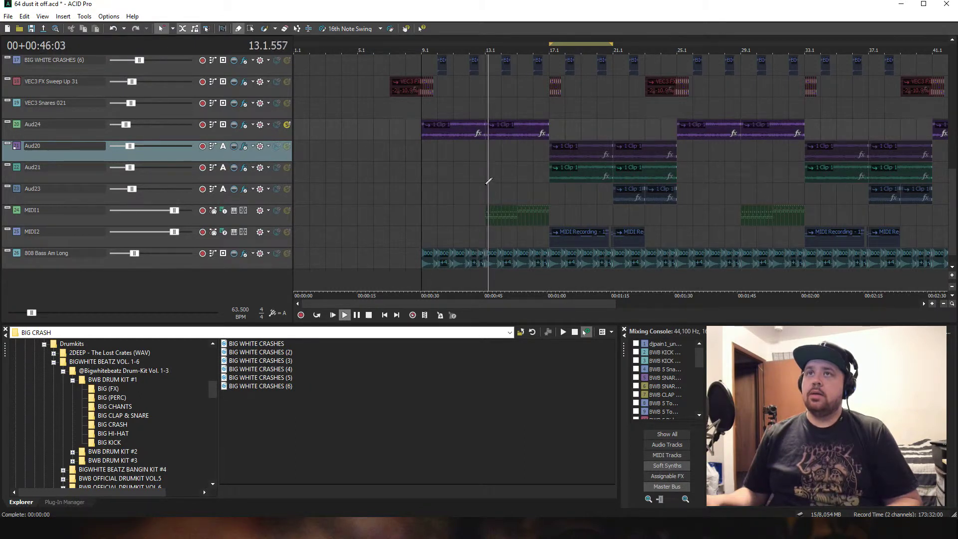
pyautogui.press('space')
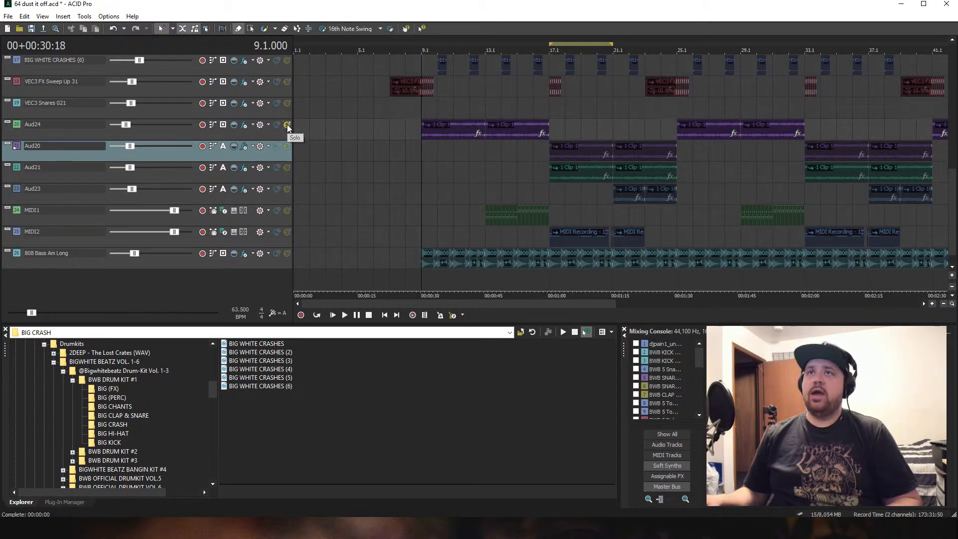
pyautogui.click(244, 126)
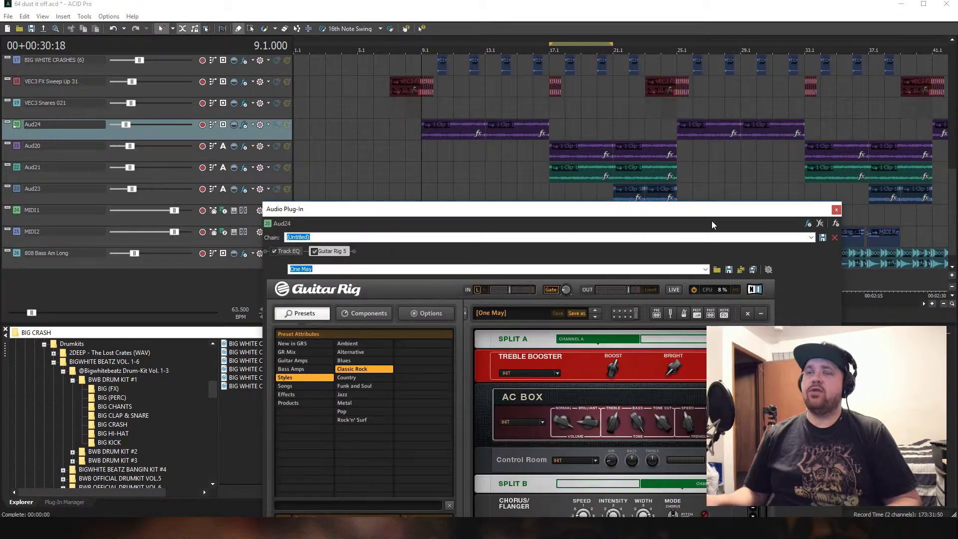
pyautogui.click(837, 212)
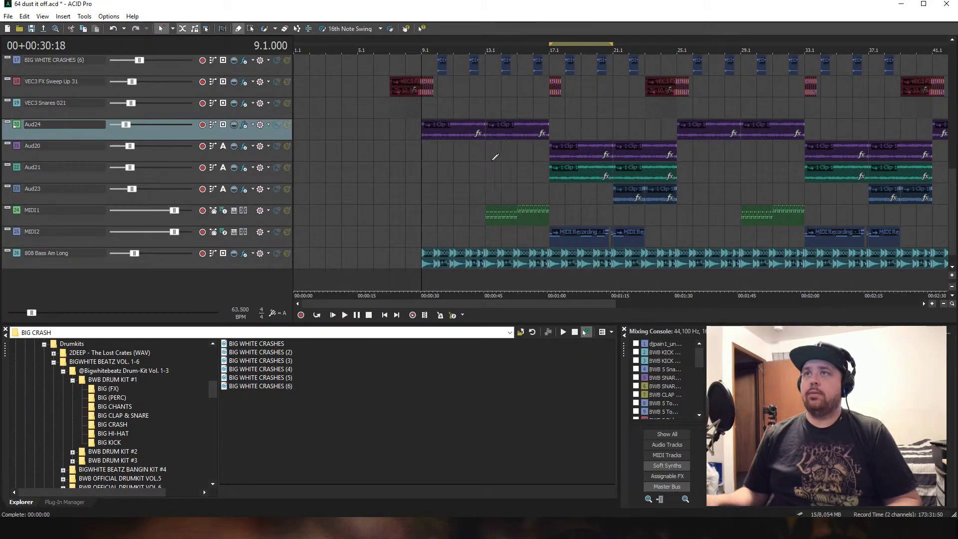
pyautogui.click(601, 184)
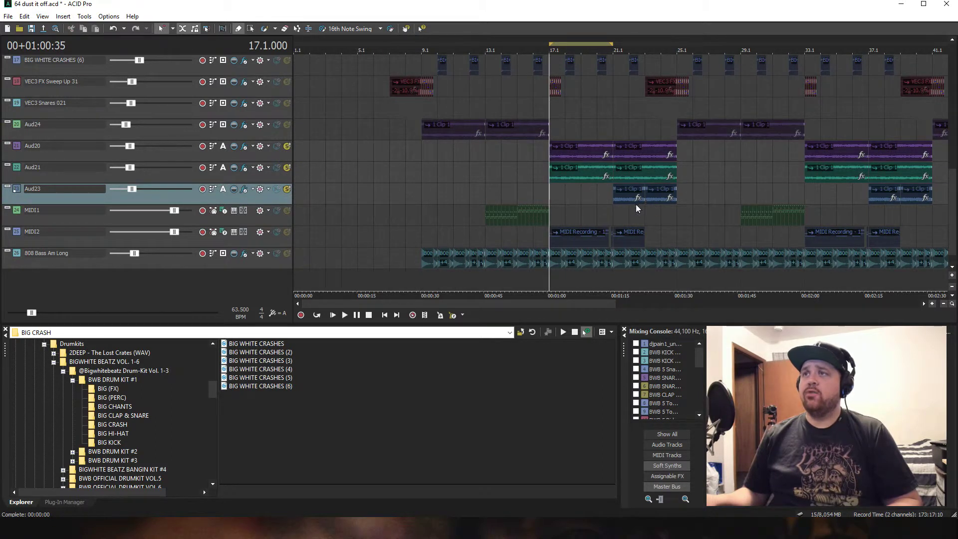
pyautogui.click(345, 316)
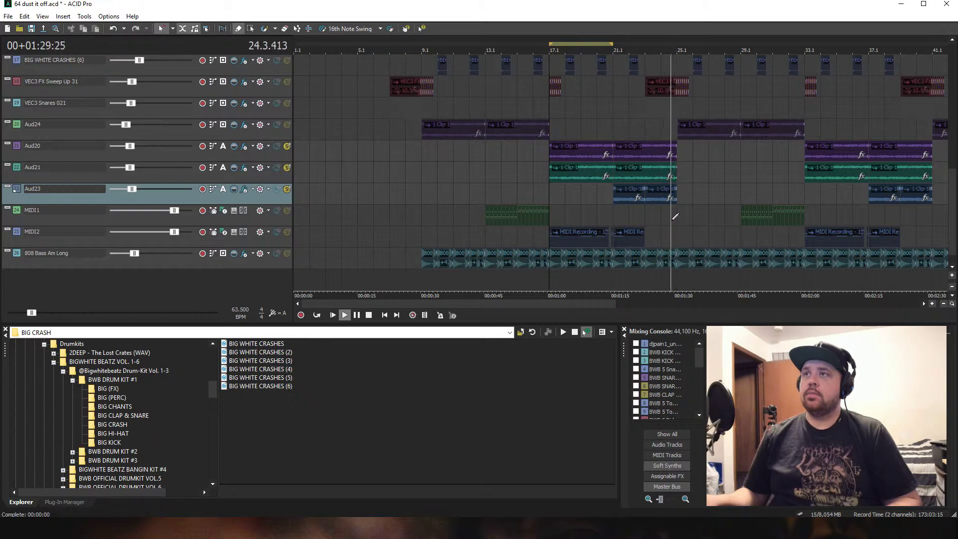
pyautogui.press('space')
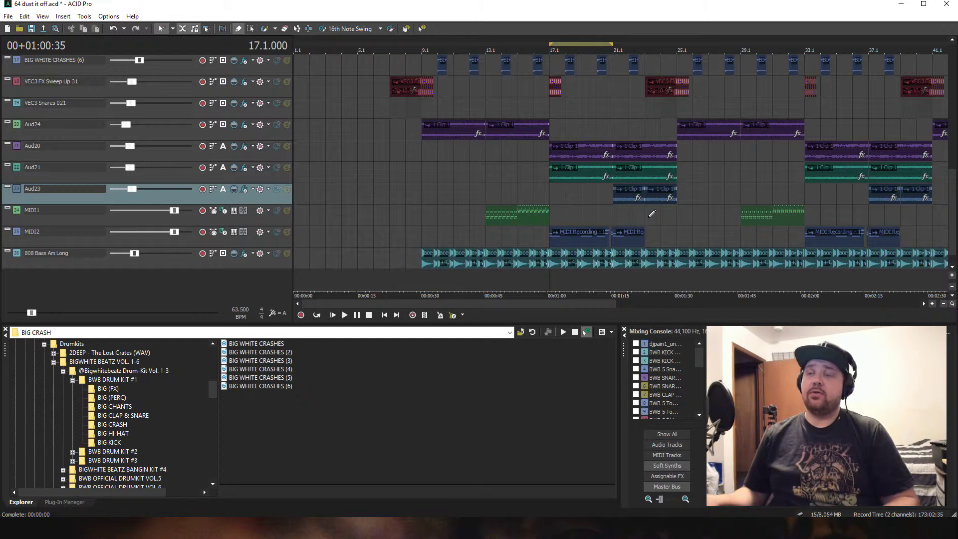
# Step: Return to bar 9.1, solo the 808 Bass Am Long track and play it
pyautogui.press('Down')
pyautogui.press('Down')
pyautogui.click(953, 275)
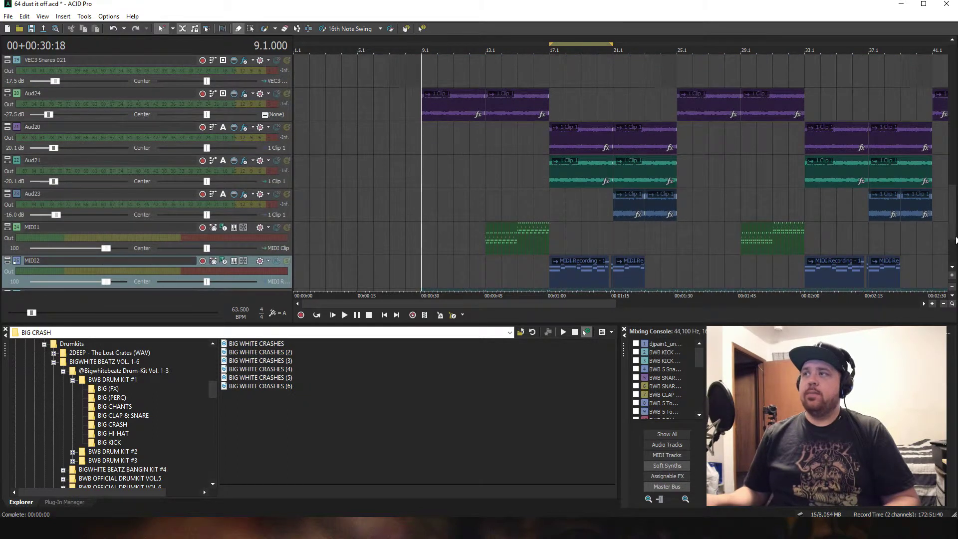
pyautogui.scroll(-2, 506, 241)
pyautogui.scroll(4, 507, 241)
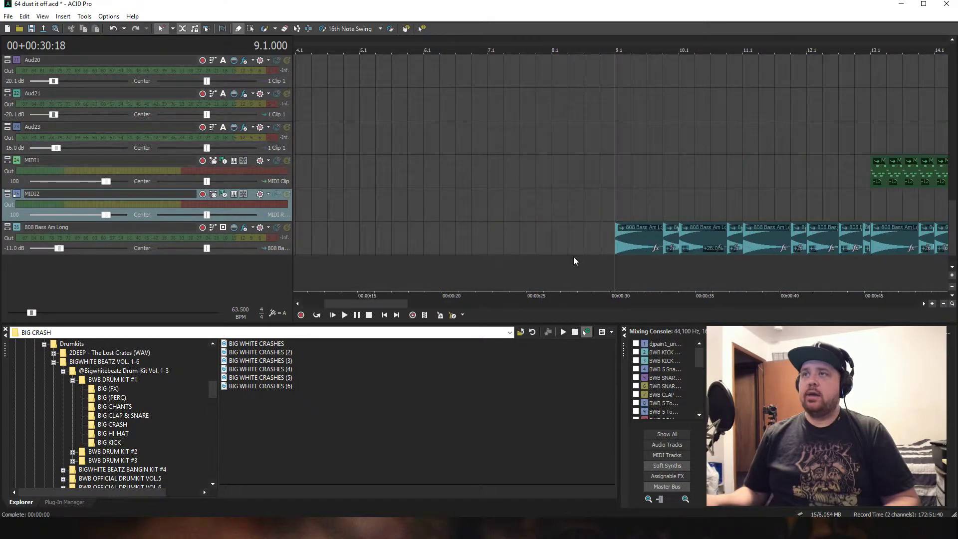
pyautogui.scroll(-1, 578, 265)
pyautogui.moveTo(402, 304); pyautogui.dragTo(439, 308)
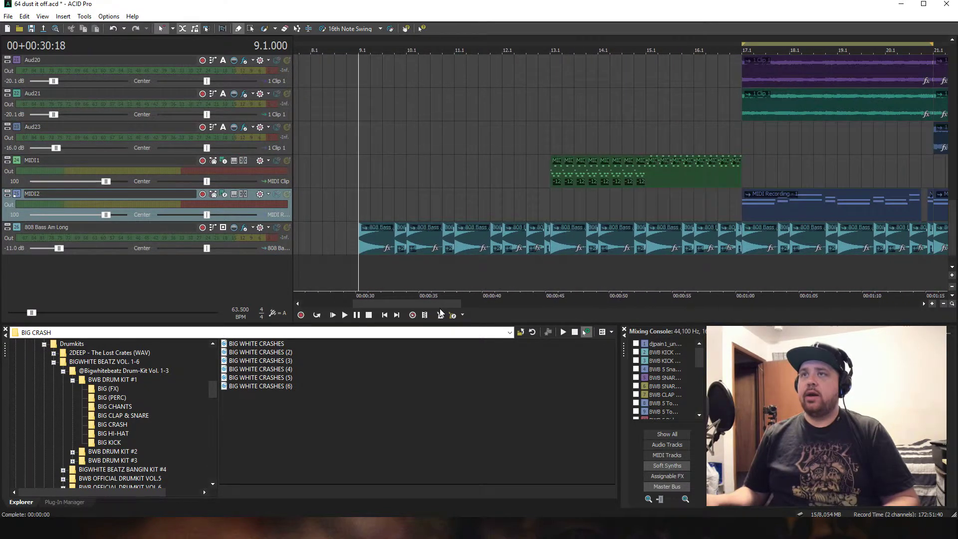
pyautogui.scroll(1, 449, 264)
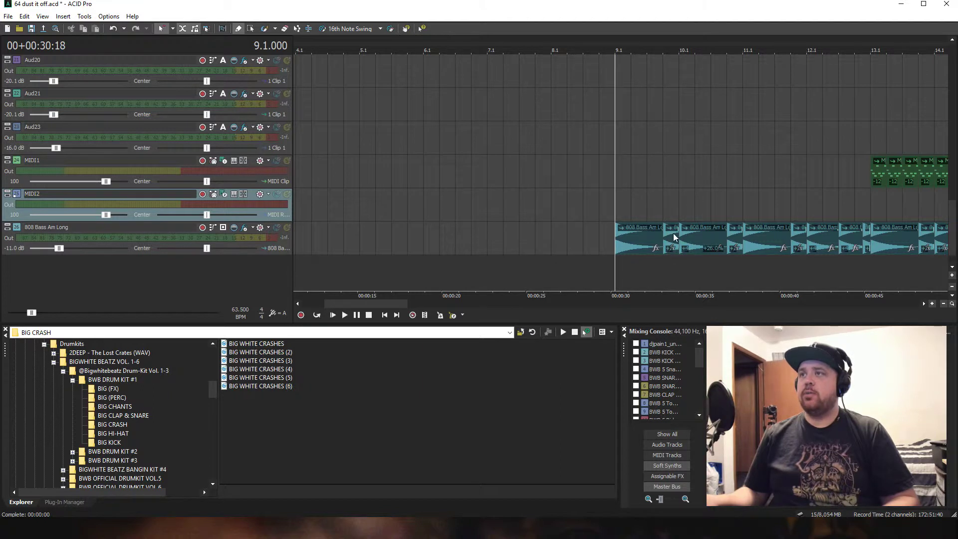
pyautogui.click(287, 228)
pyautogui.press('space')
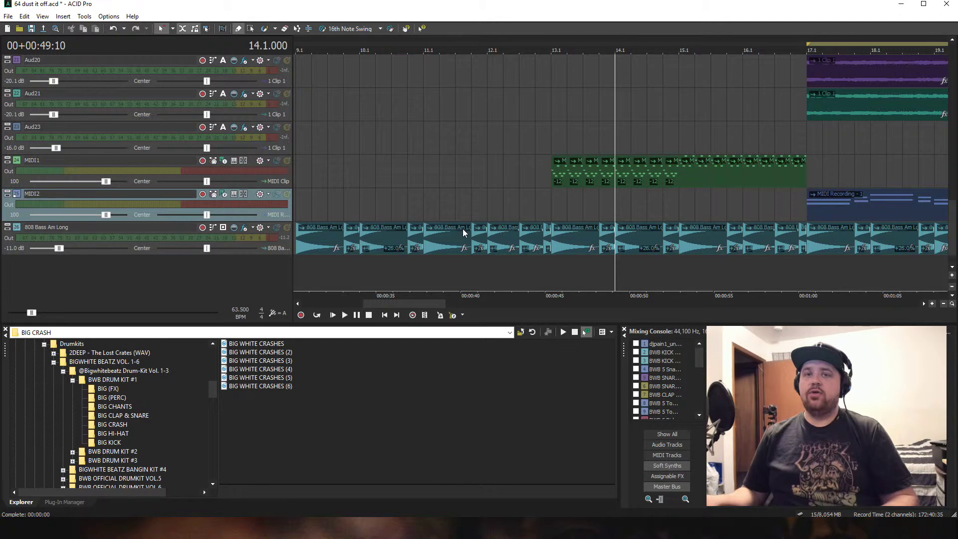
# Step: Solo the MIDI1 synth track and play its pattern from bar 13, then stop
pyautogui.click(555, 198)
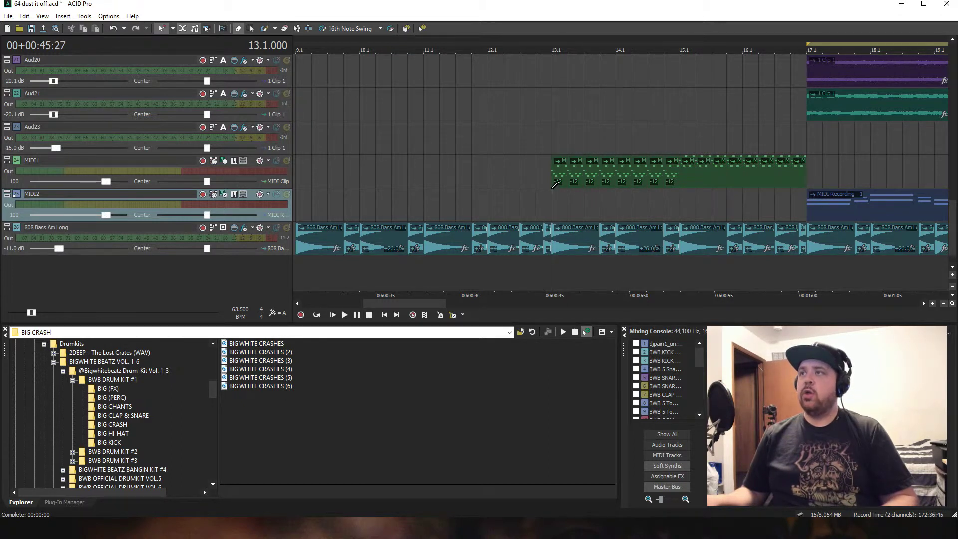
pyautogui.click(287, 161)
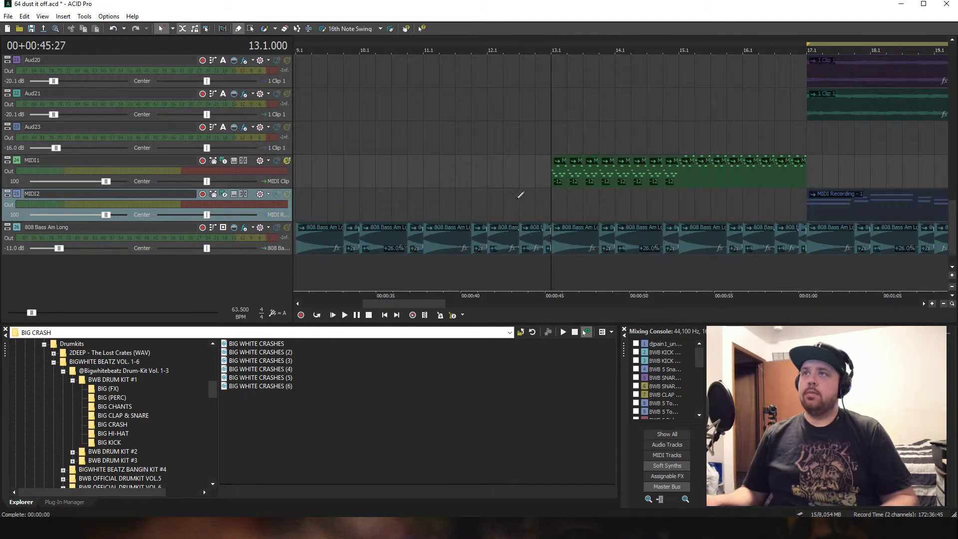
pyautogui.press('space')
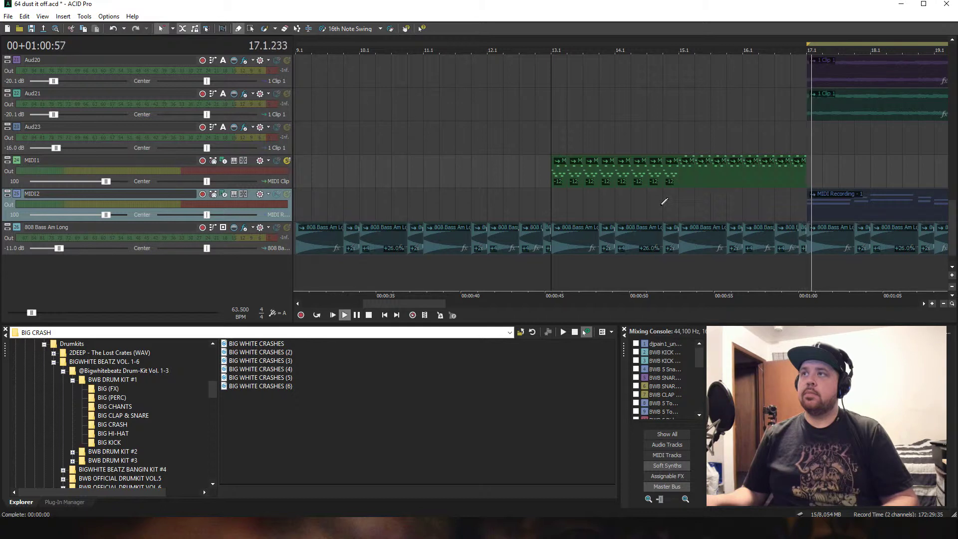
pyautogui.press('space')
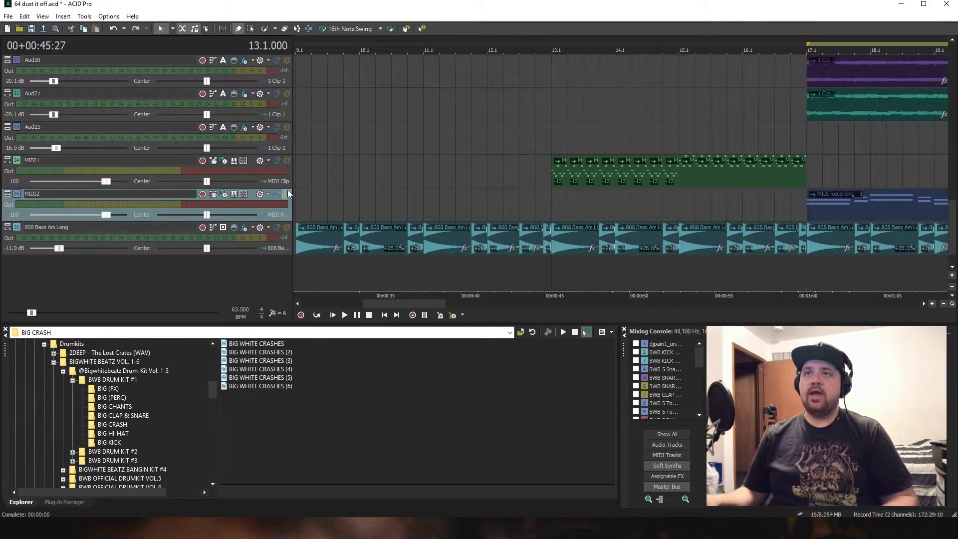
# Step: Solo MIDI2 and play its MIDI Recording clip from bar 17, then stop
pyautogui.click(287, 194)
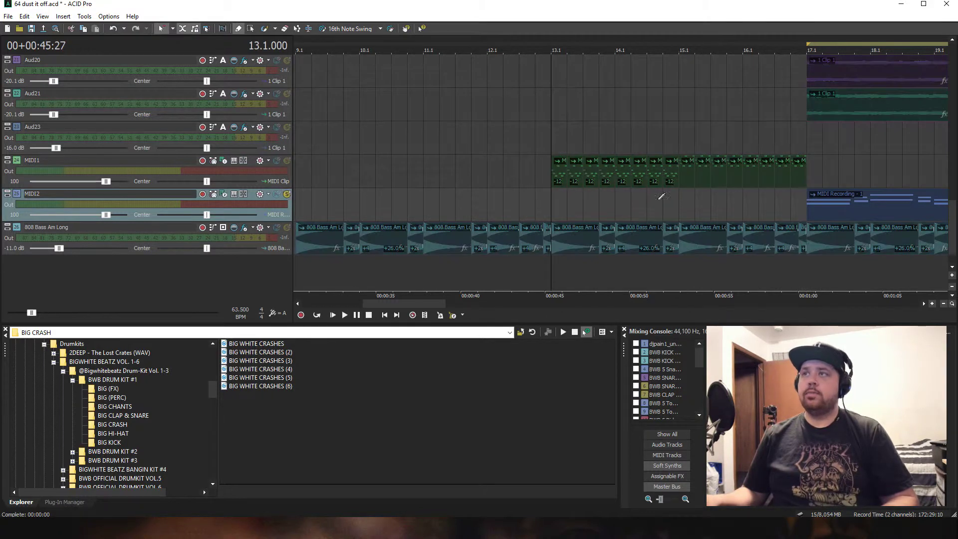
pyautogui.click(807, 199)
pyautogui.press('space')
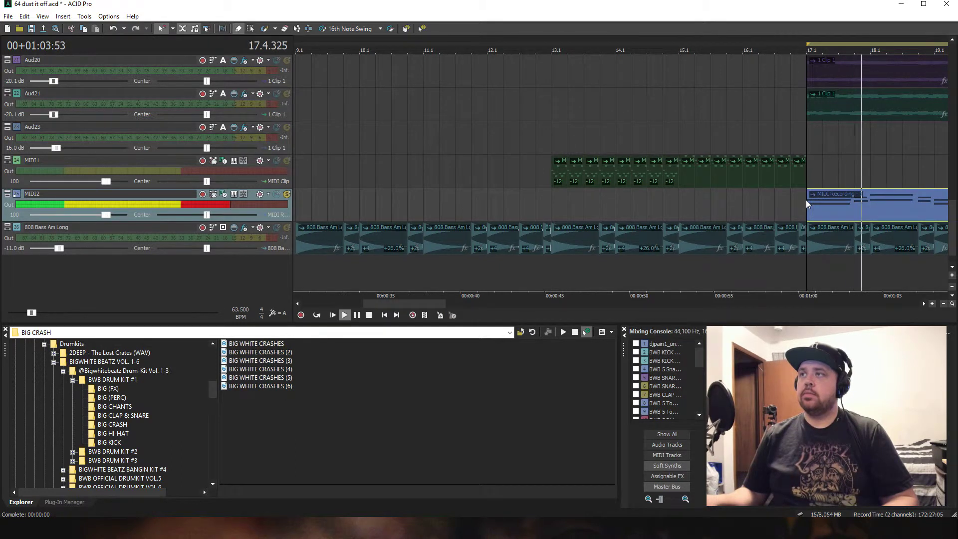
pyautogui.scroll(-2, 807, 200)
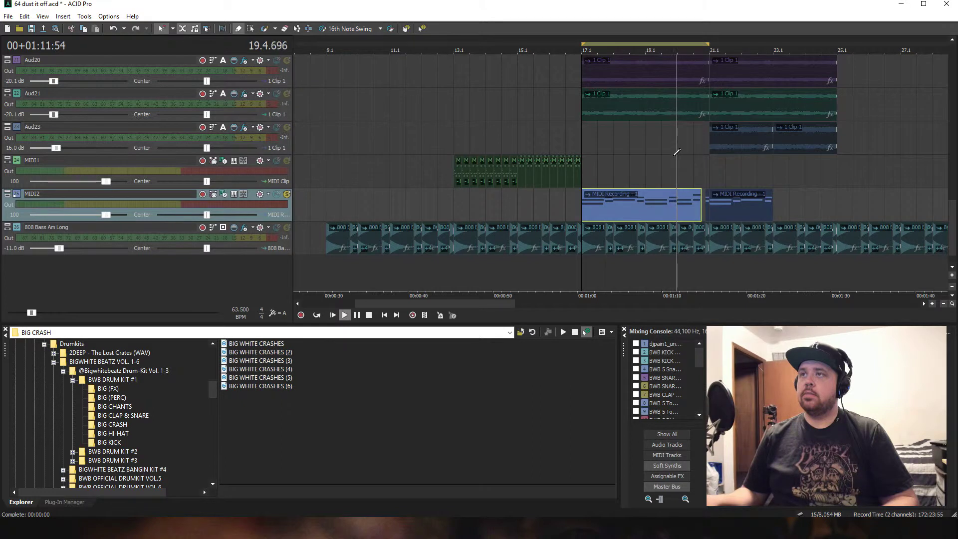
pyautogui.press('space')
pyautogui.scroll(3, 623, 208)
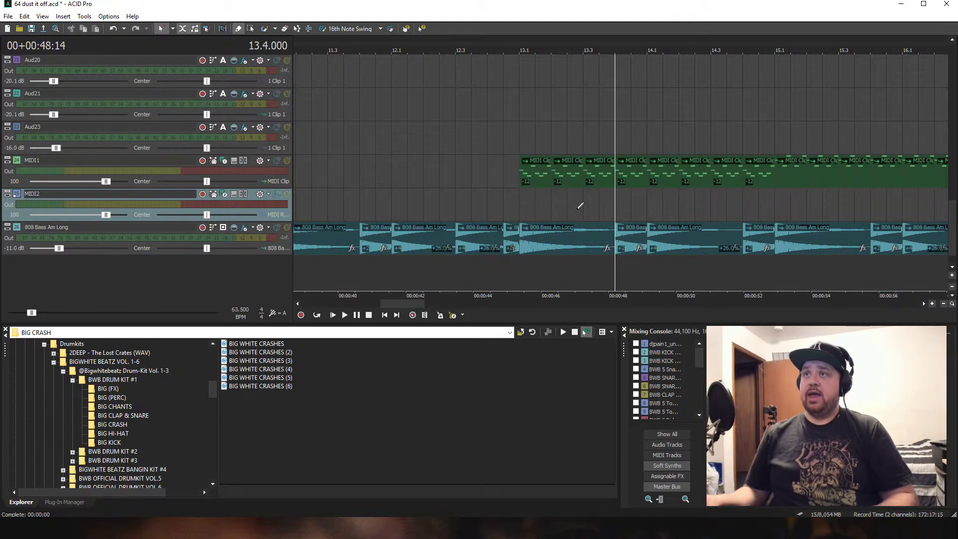
pyautogui.scroll(-2, 655, 202)
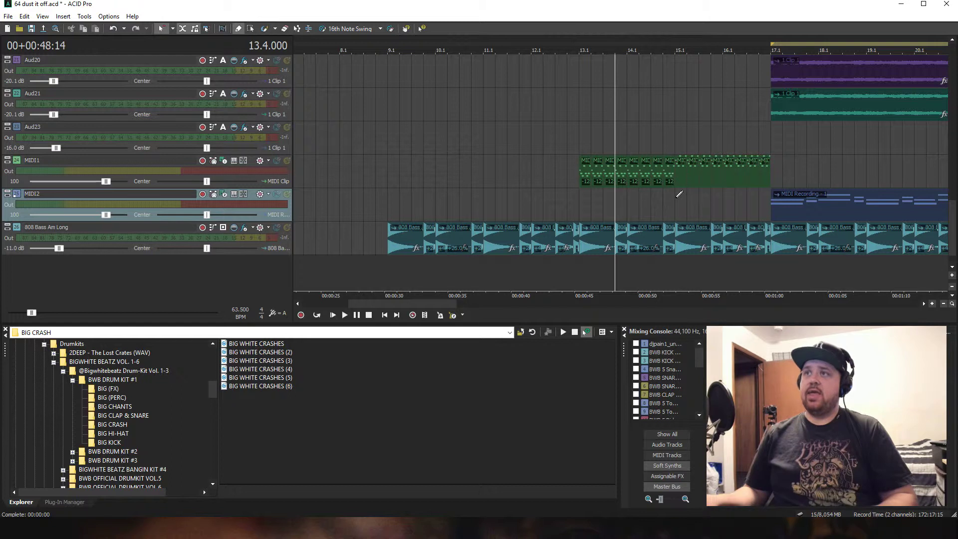
pyautogui.click(584, 183)
pyautogui.scroll(2, 584, 184)
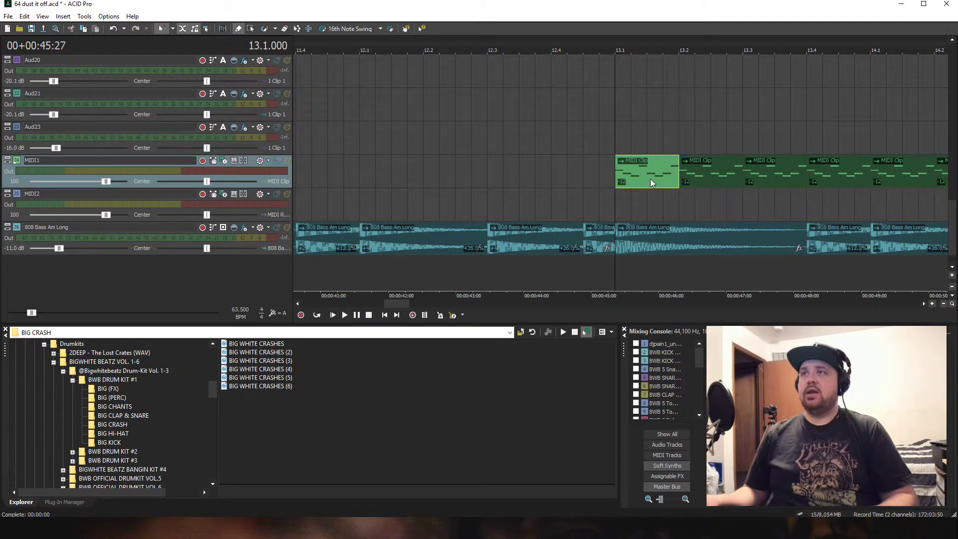
pyautogui.click(24, 16)
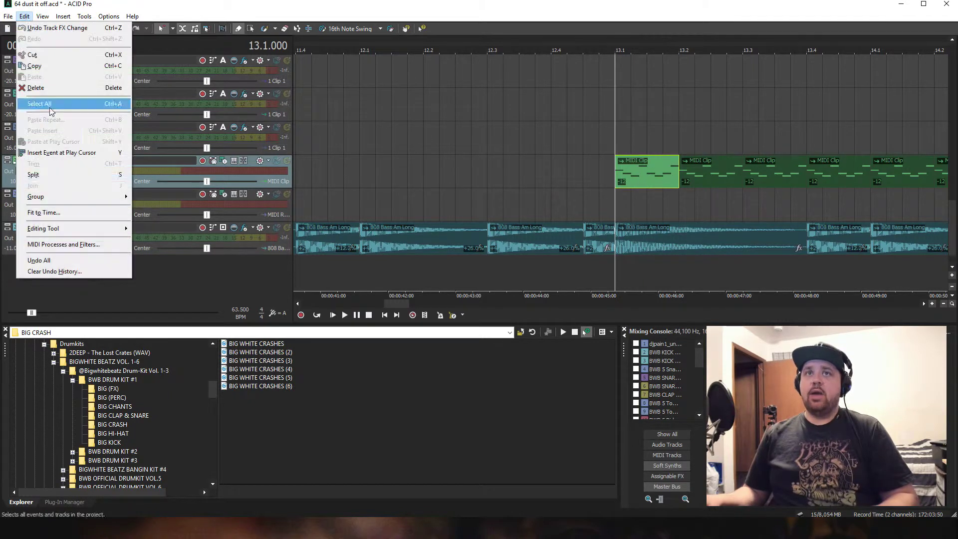
pyautogui.click(80, 245)
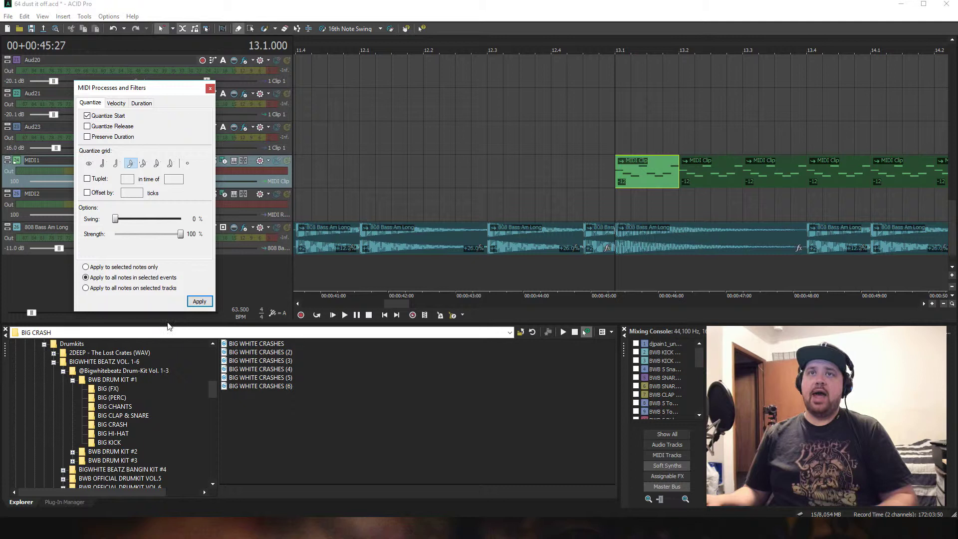
pyautogui.press('Escape')
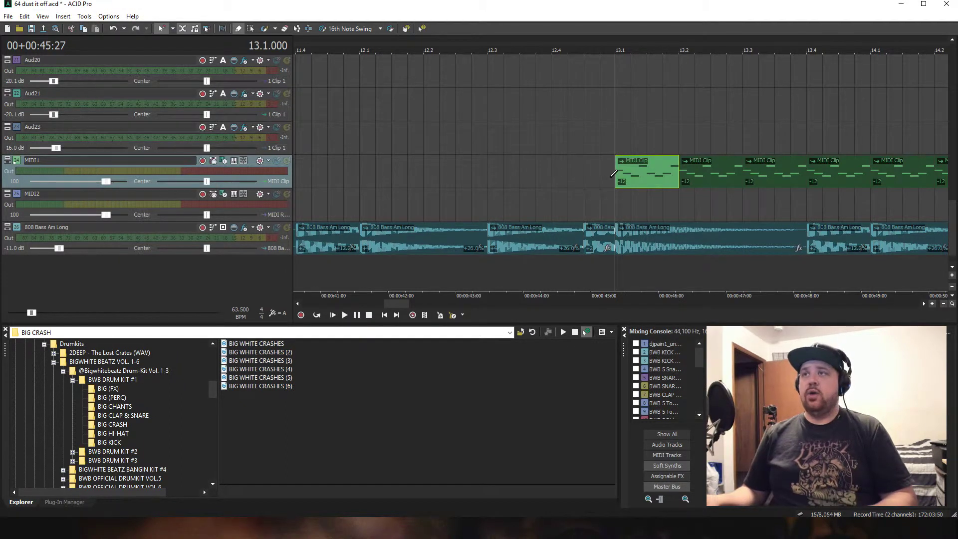
# Step: Enable inline MIDI editing from the MIDI1 track menu and enlarge the track area
pyautogui.rightClick(600, 176)
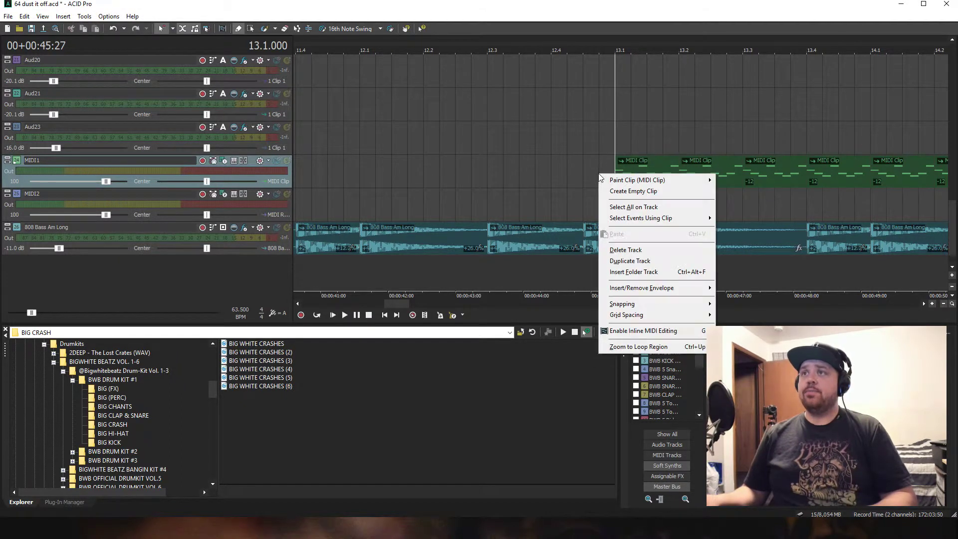
pyautogui.click(645, 333)
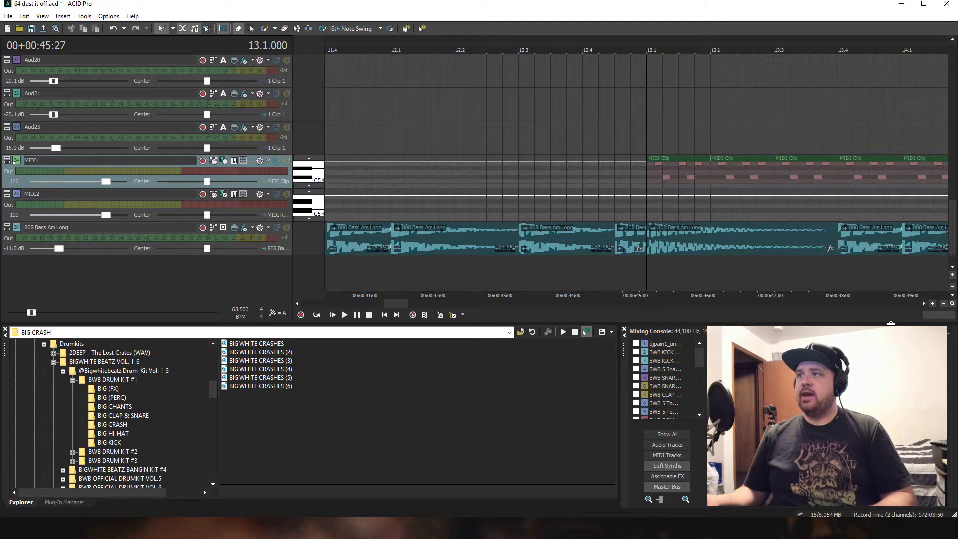
pyautogui.moveTo(891, 324); pyautogui.dragTo(891, 394)
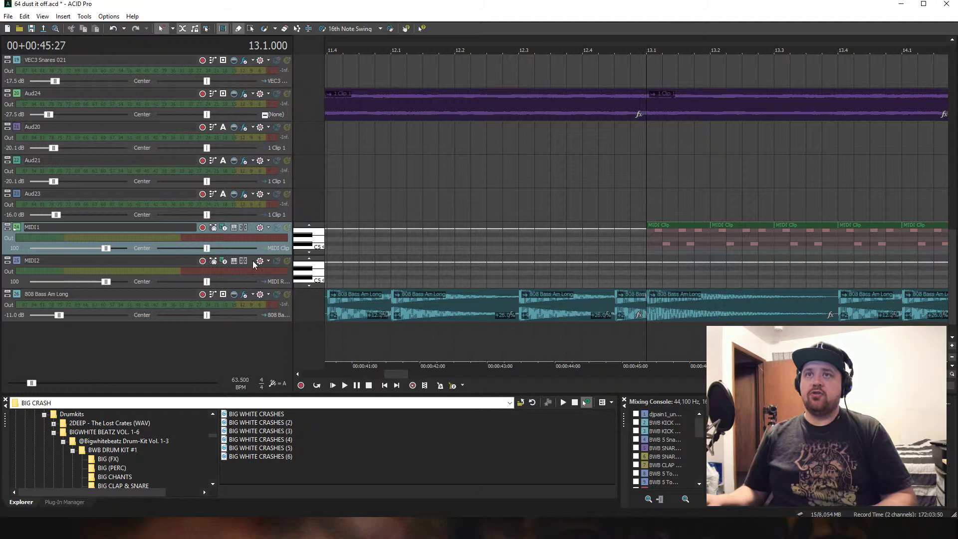
# Step: Expand MIDI1 to inspect its first clip at bar 13, then minimize all track heights
pyautogui.moveTo(256, 255); pyautogui.dragTo(253, 325)
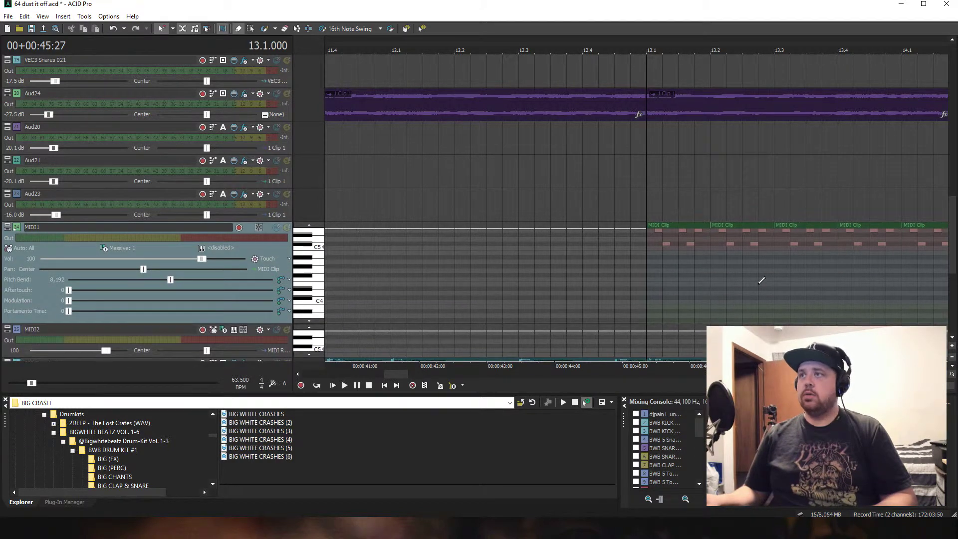
pyautogui.scroll(2, 759, 278)
pyautogui.scroll(1, 798, 283)
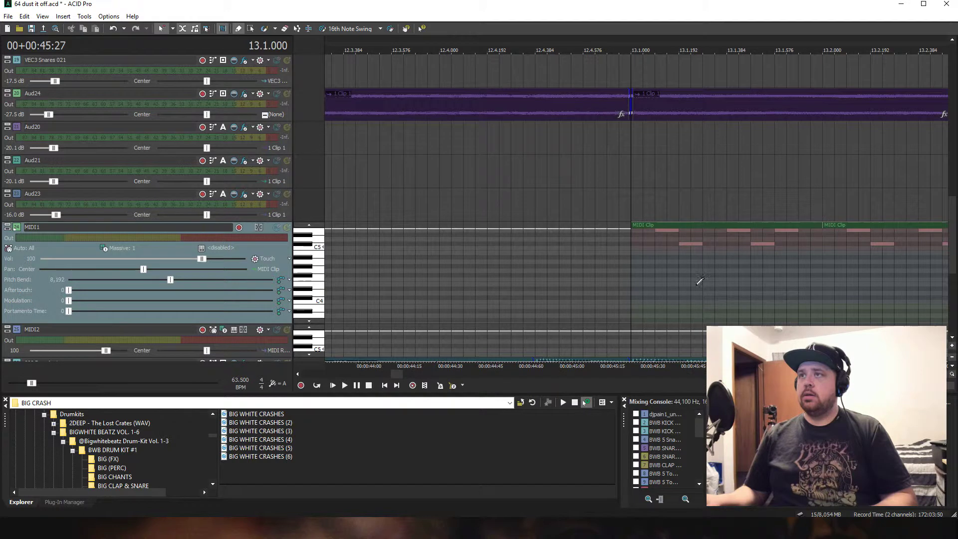
pyautogui.click(658, 264)
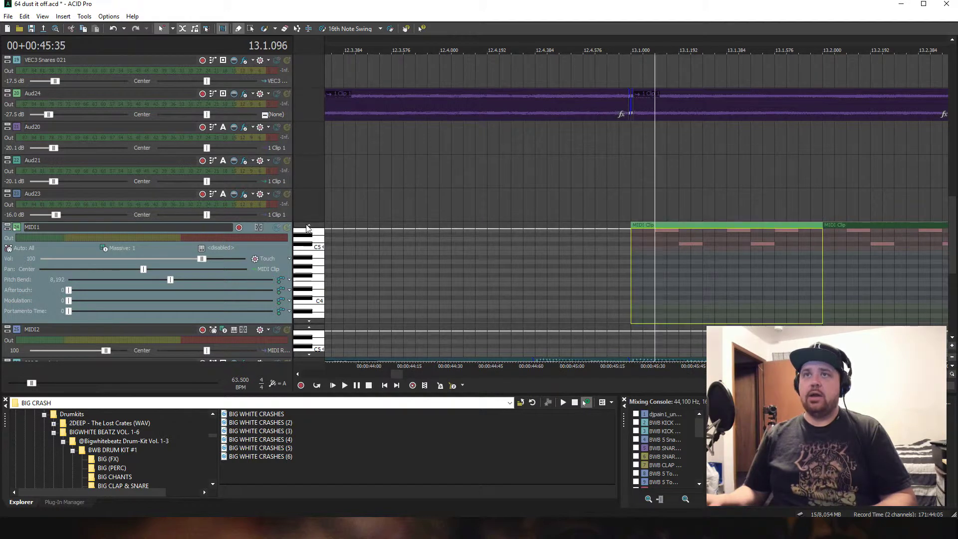
pyautogui.scroll(4, 308, 229)
pyautogui.scroll(1, 308, 228)
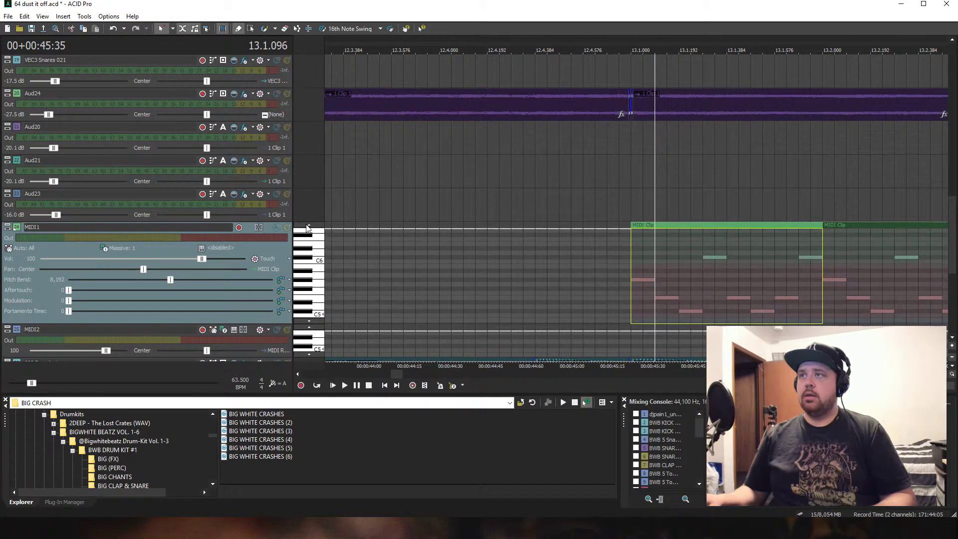
pyautogui.scroll(-2, 366, 249)
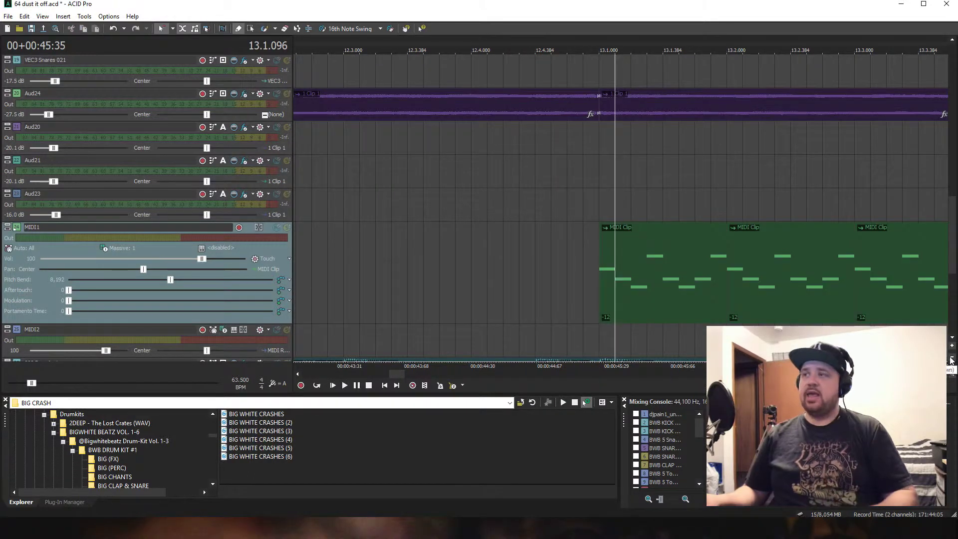
pyautogui.click(953, 359)
pyautogui.scroll(-2, 723, 308)
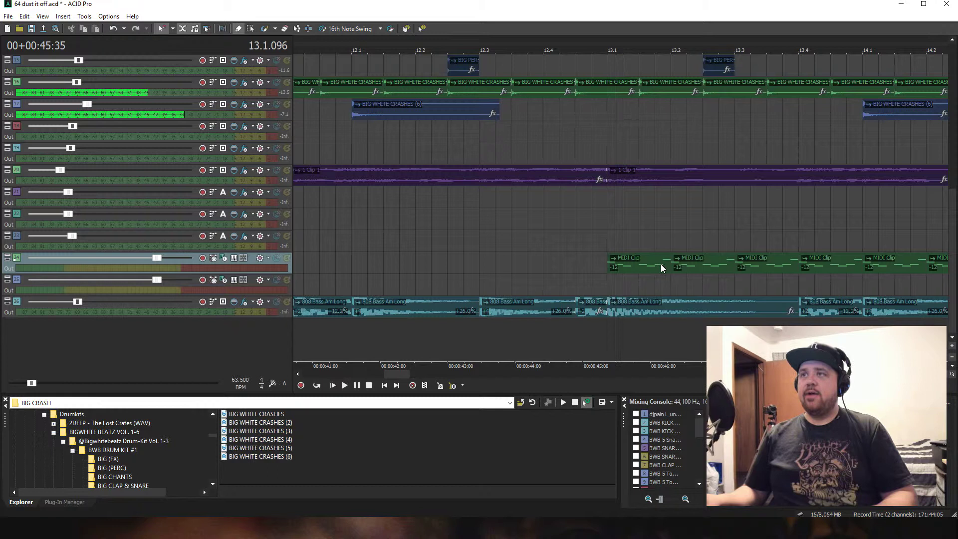
# Step: Open MIDI1's MIDI Clip from the Clip Pool in the piano roll, review its notes, then close it
pyautogui.doubleClick(16, 259)
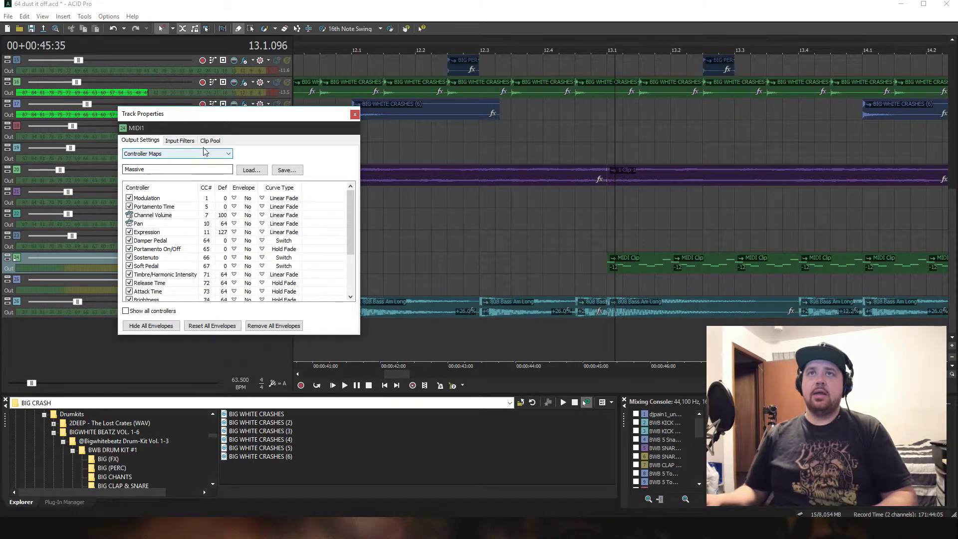
pyautogui.click(209, 141)
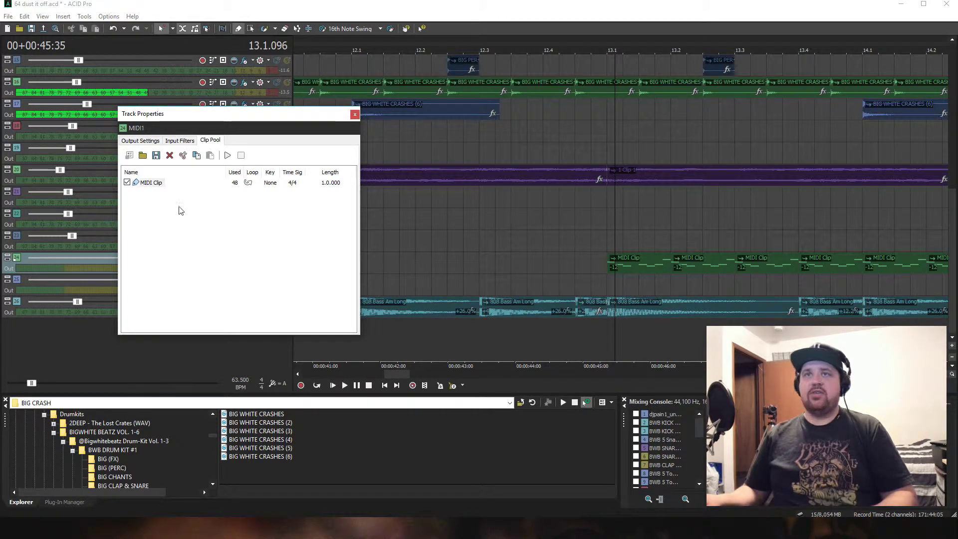
pyautogui.doubleClick(151, 183)
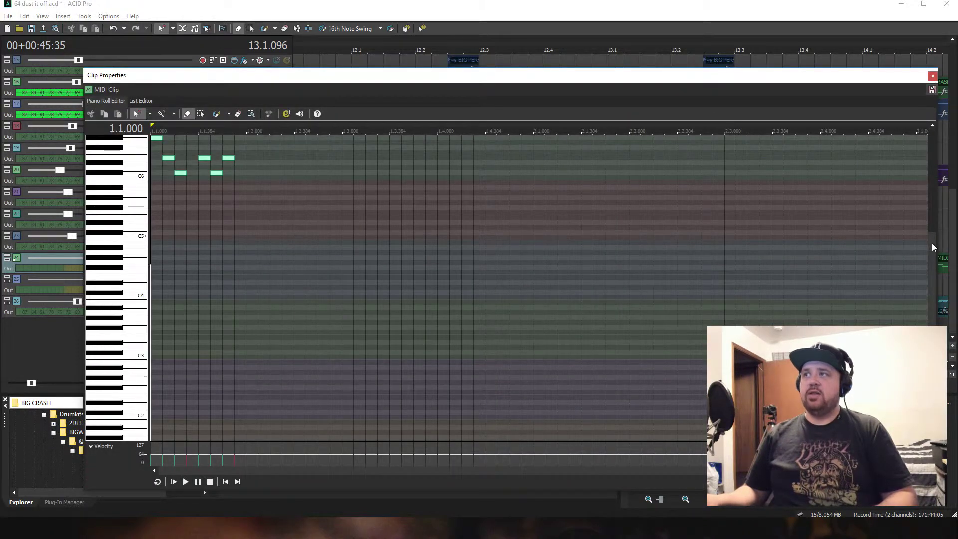
pyautogui.scroll(5, 931, 245)
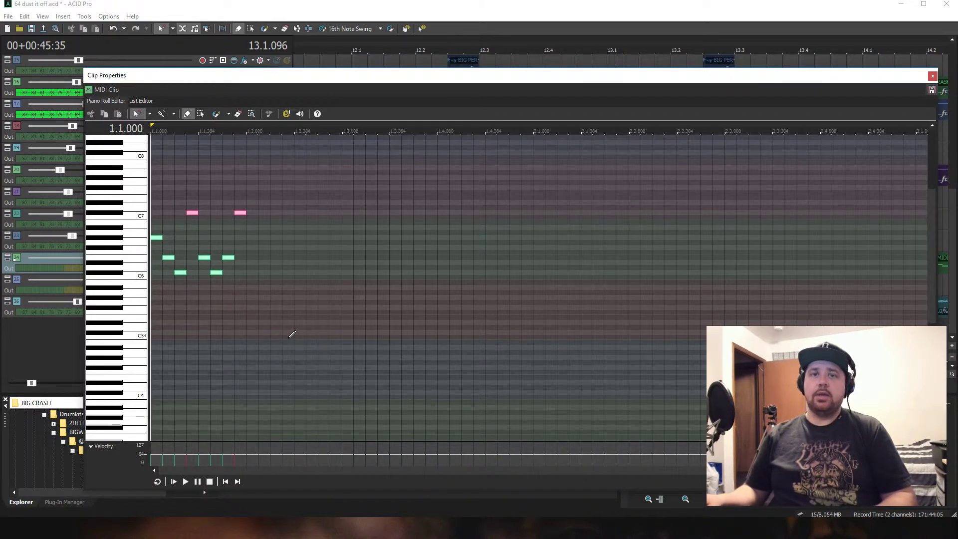
pyautogui.hotkey('alt', '5')
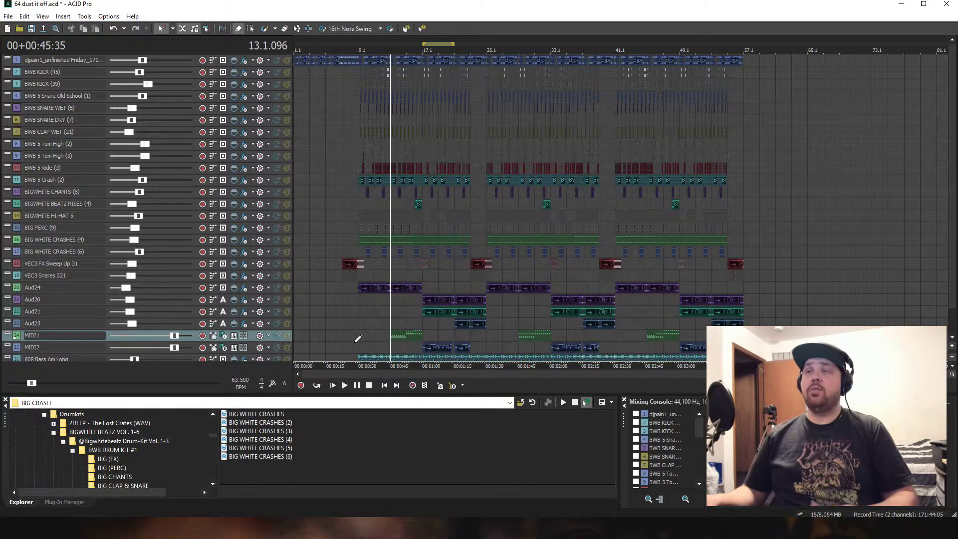